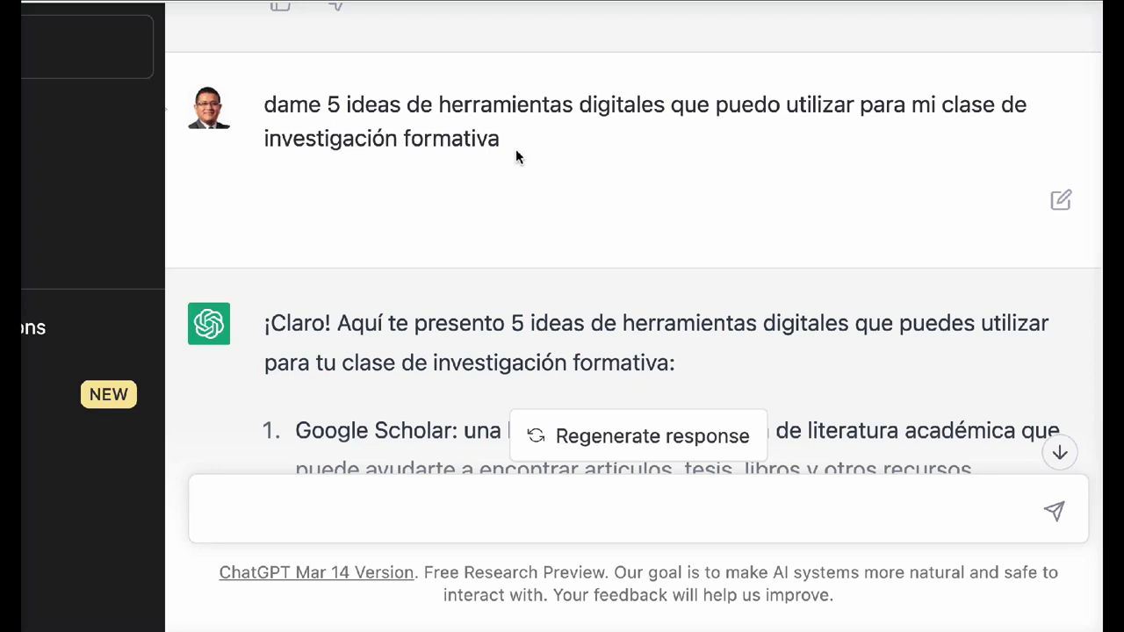
Step: Copy the earlier prompt about 5 digital tool ideas for the formative research class into the message box
drag(511, 138, 286, 85)
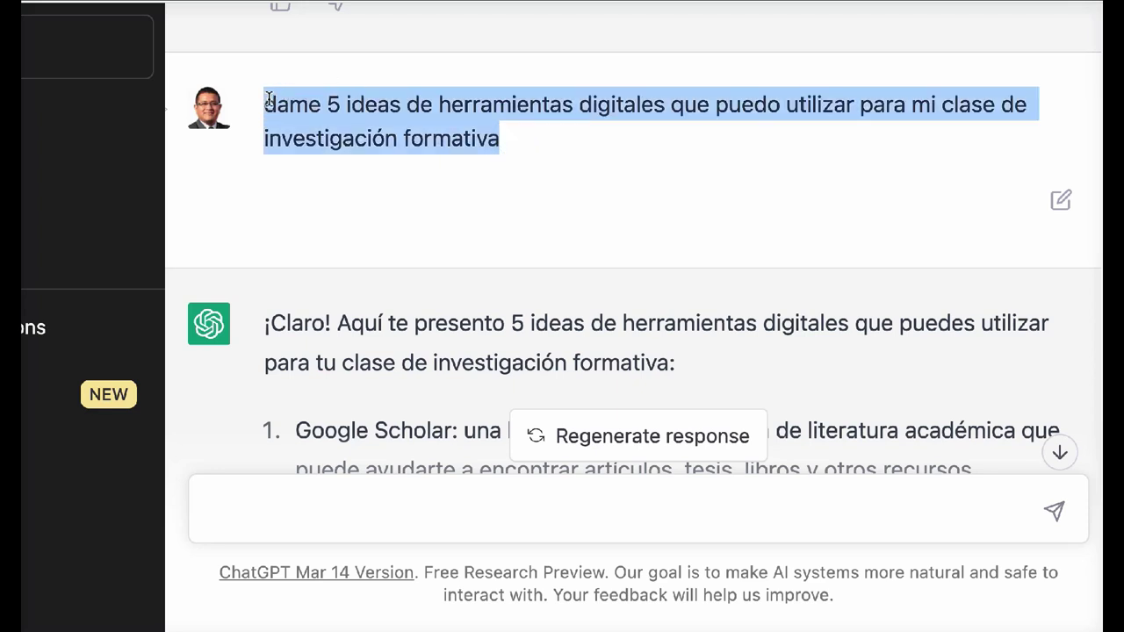
key(super+c)
click(301, 518)
key(super+v)
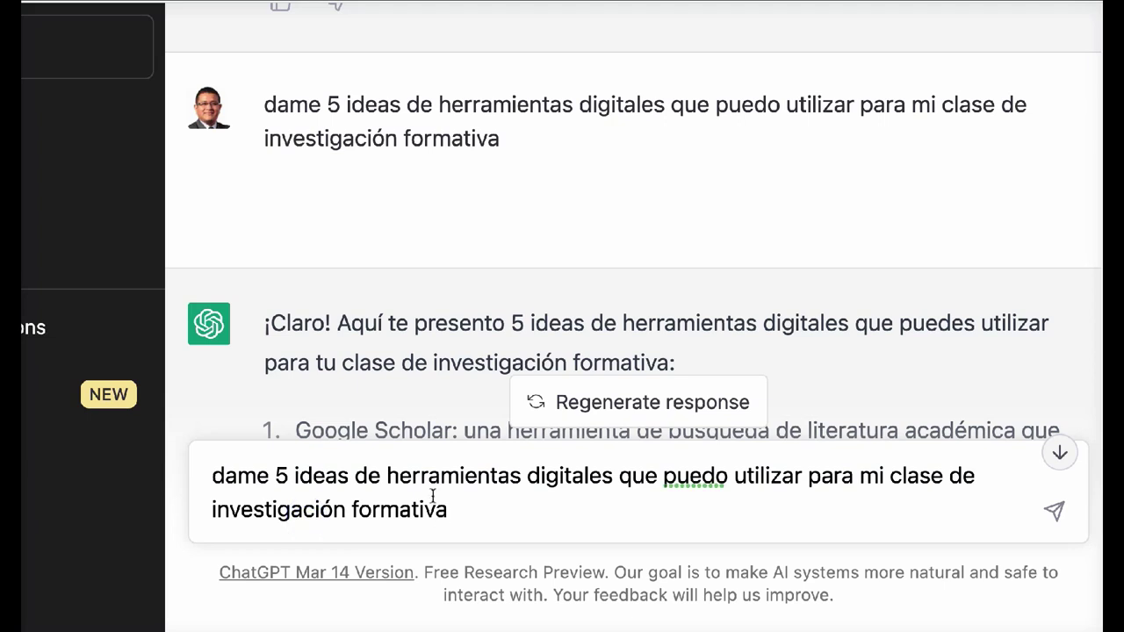
Step: Change "digitales" in the prompt draft to "gratuitas antiplagio" and send it
drag(387, 475, 426, 475)
double_click(569, 475)
text(antiplagio)
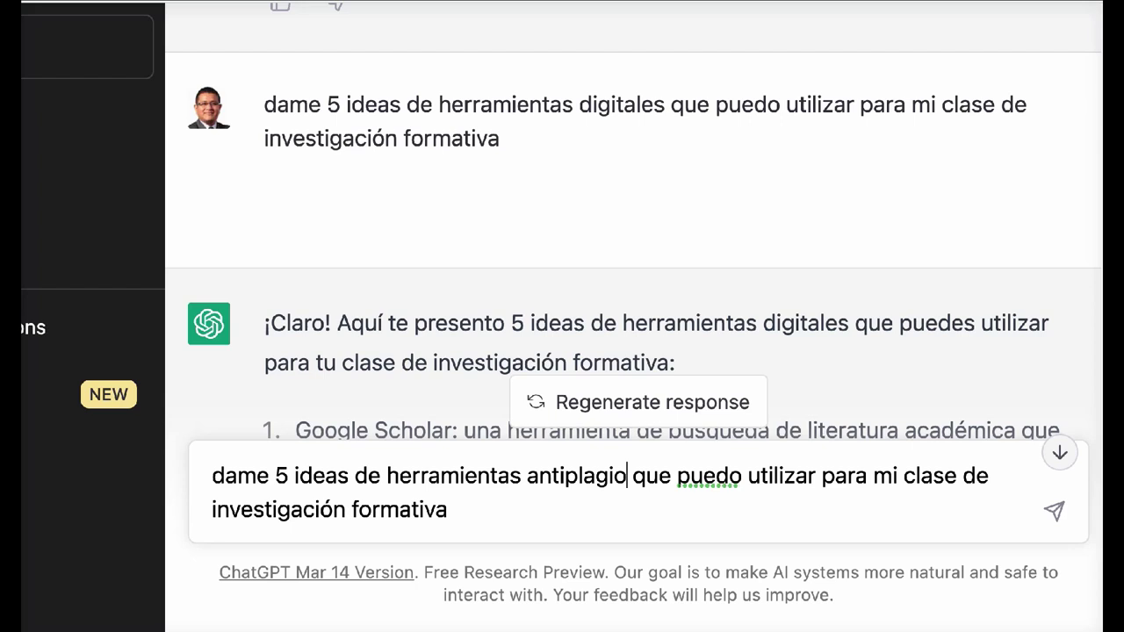
click(521, 475)
text(gratuitas)
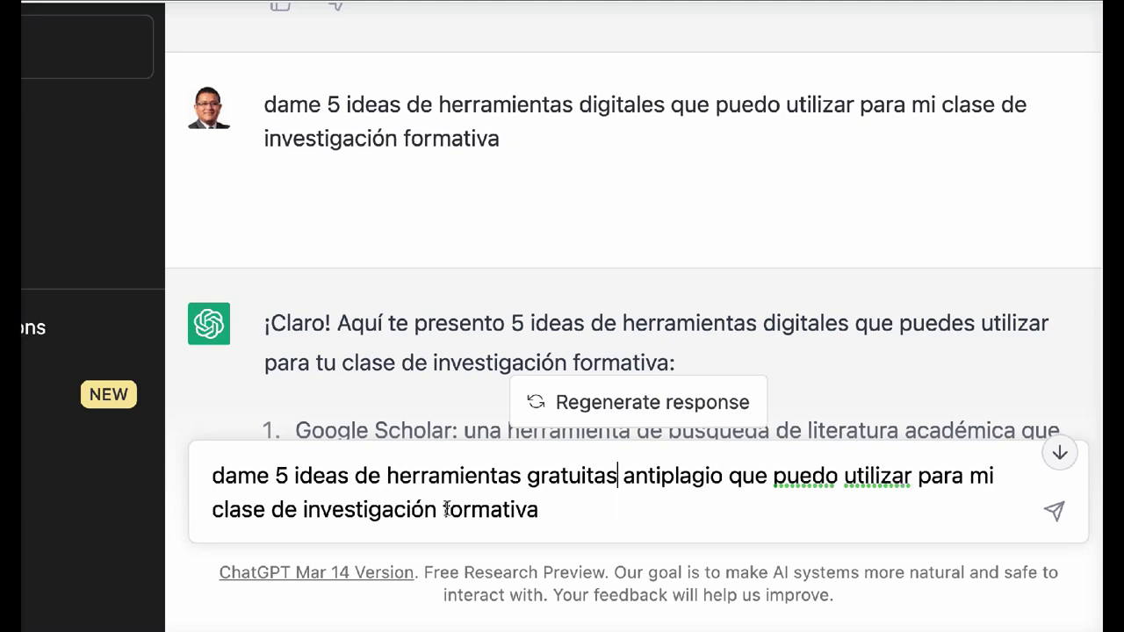
click(1055, 506)
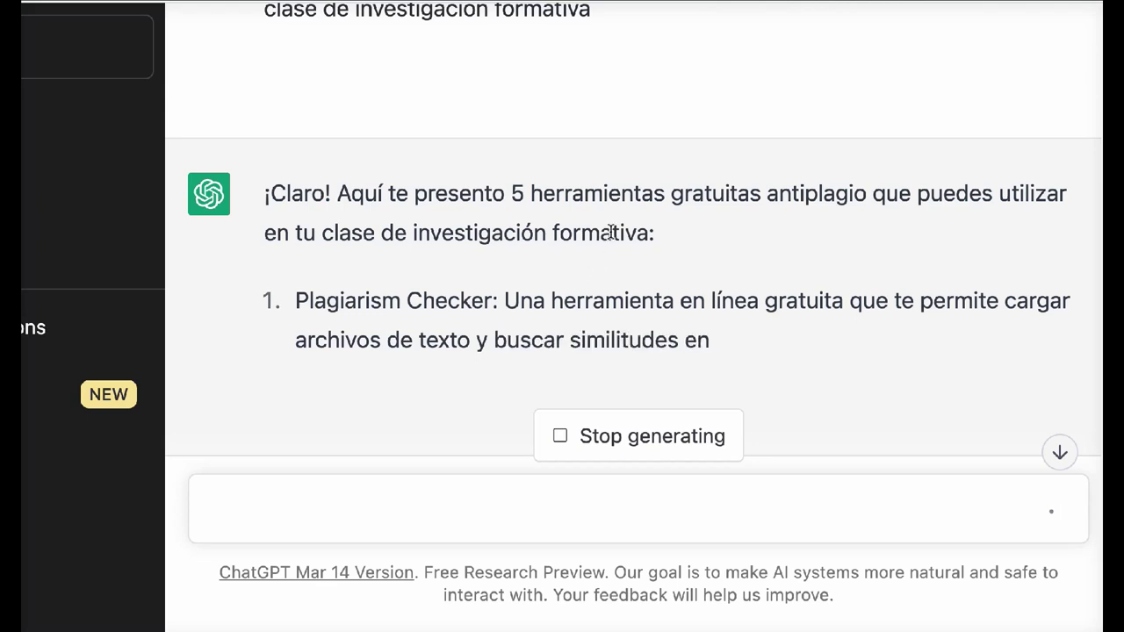
Step: Copy the sent antiplagio prompt into the Notion page under PROMPT 8, as a new line after the digital tools example
scroll(611, 234, up, 1)
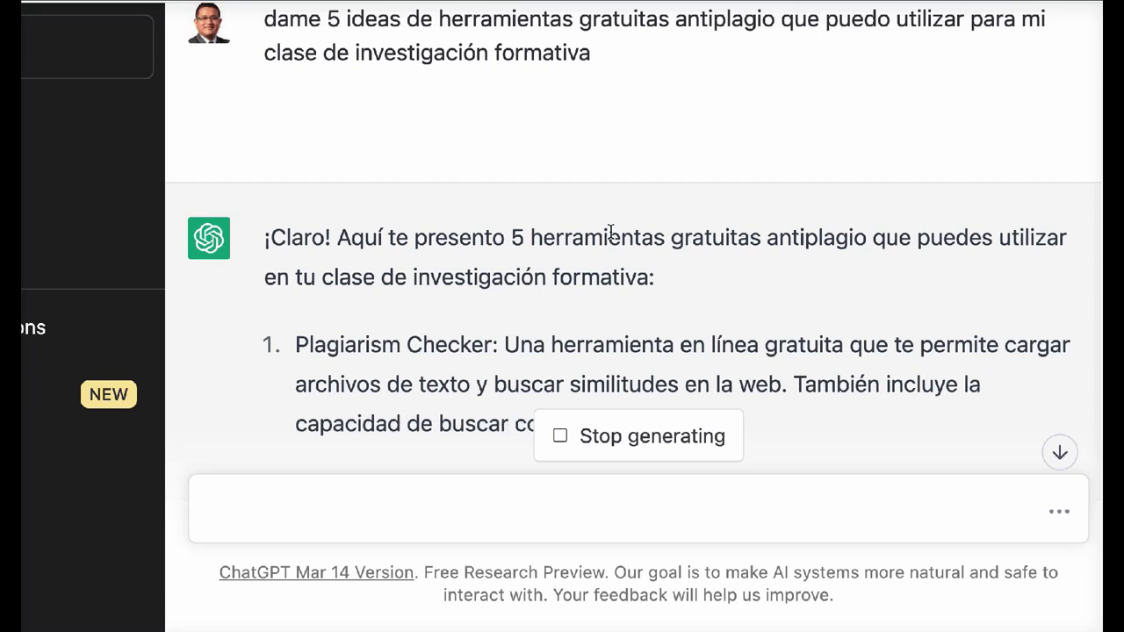
scroll(616, 136, up, 2)
drag(599, 151, 265, 107)
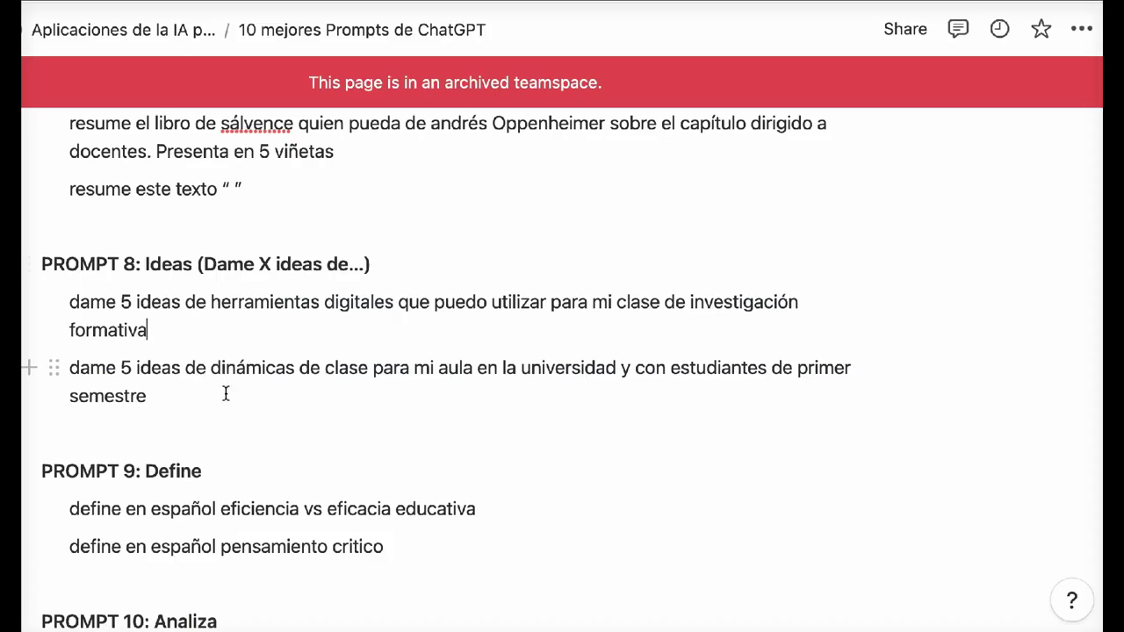
click(225, 394)
key(Down)
key(Up)
key(Up)
key(Return)
key(super+v)
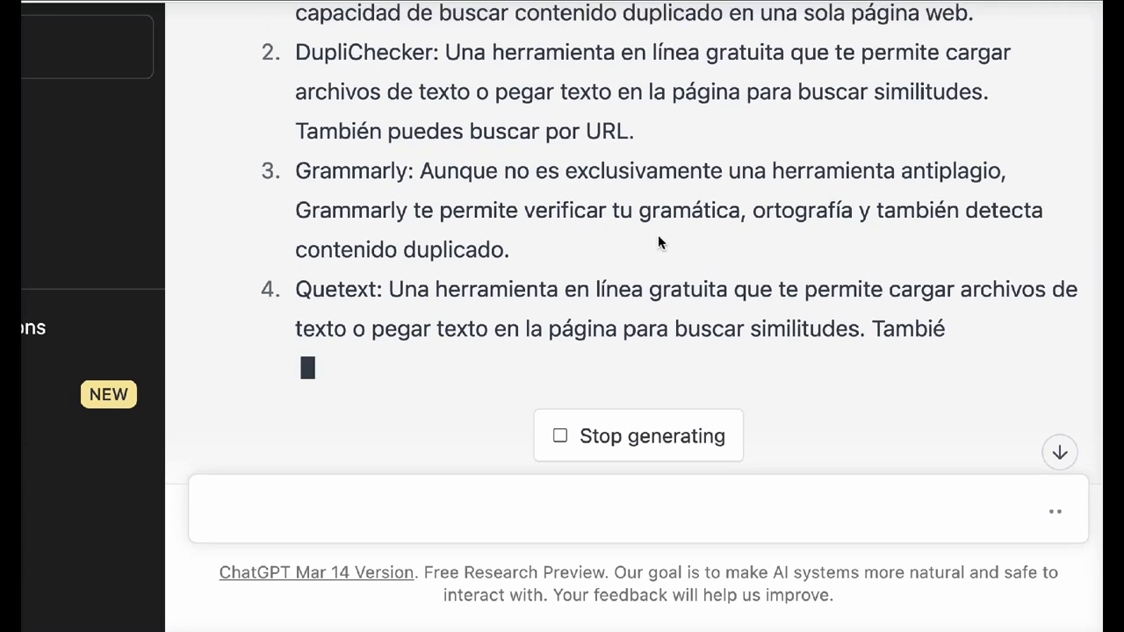
Step: Return to ChatGPT, review the suggested antiplagio tools and search Google for "Plagiarism Checker" in a new tab
scroll(565, 233, up, 3)
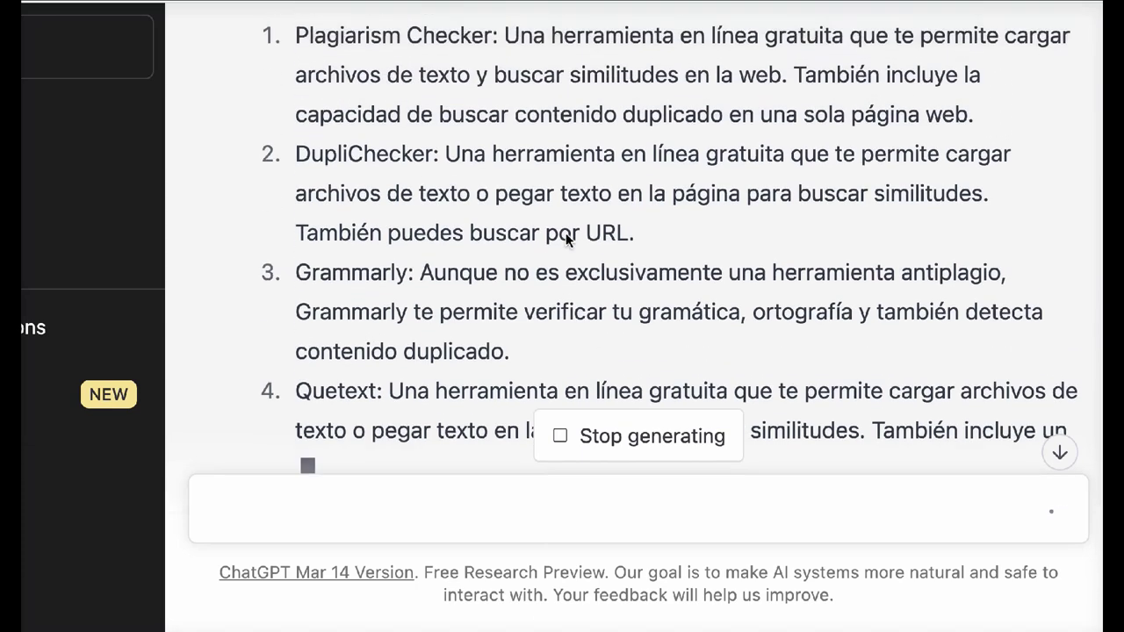
scroll(565, 233, up, 3)
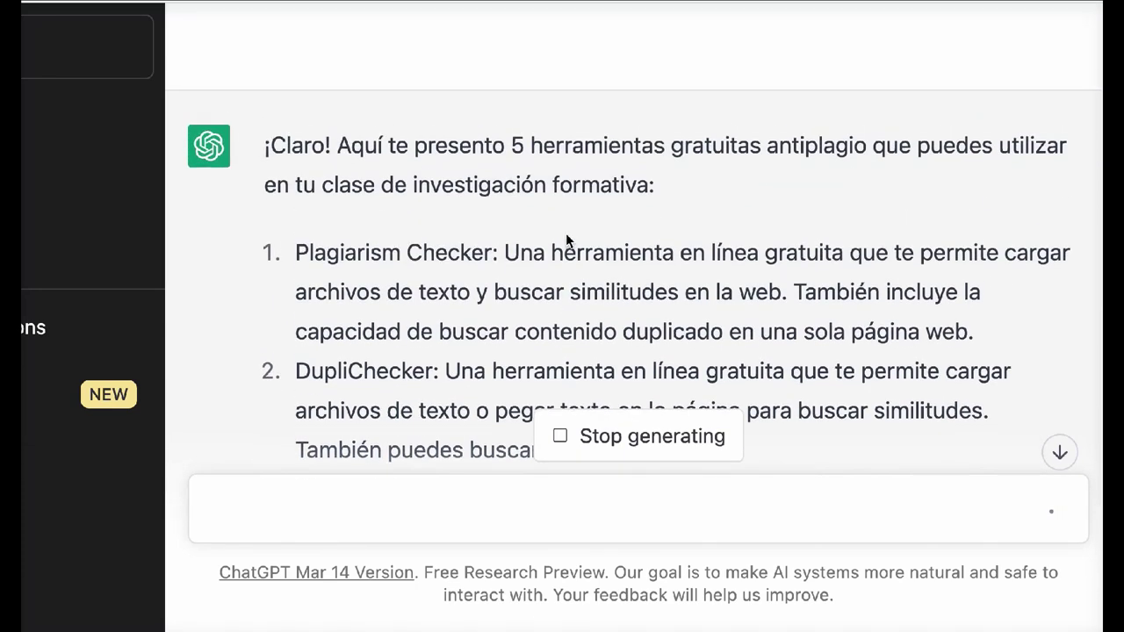
scroll(566, 232, down, 5)
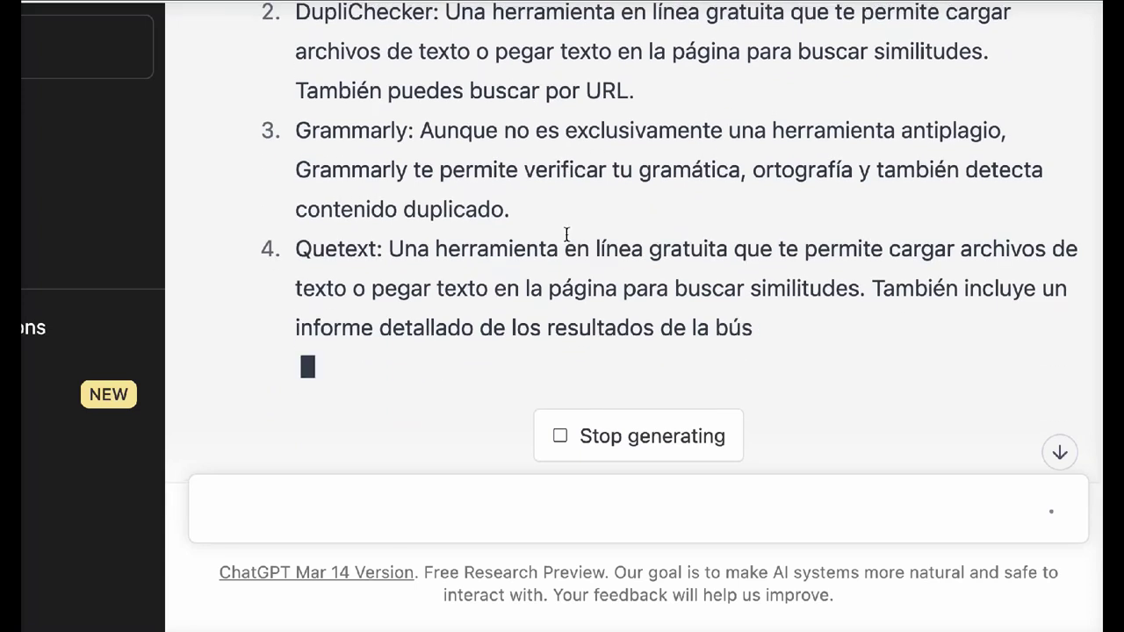
scroll(565, 233, up, 1)
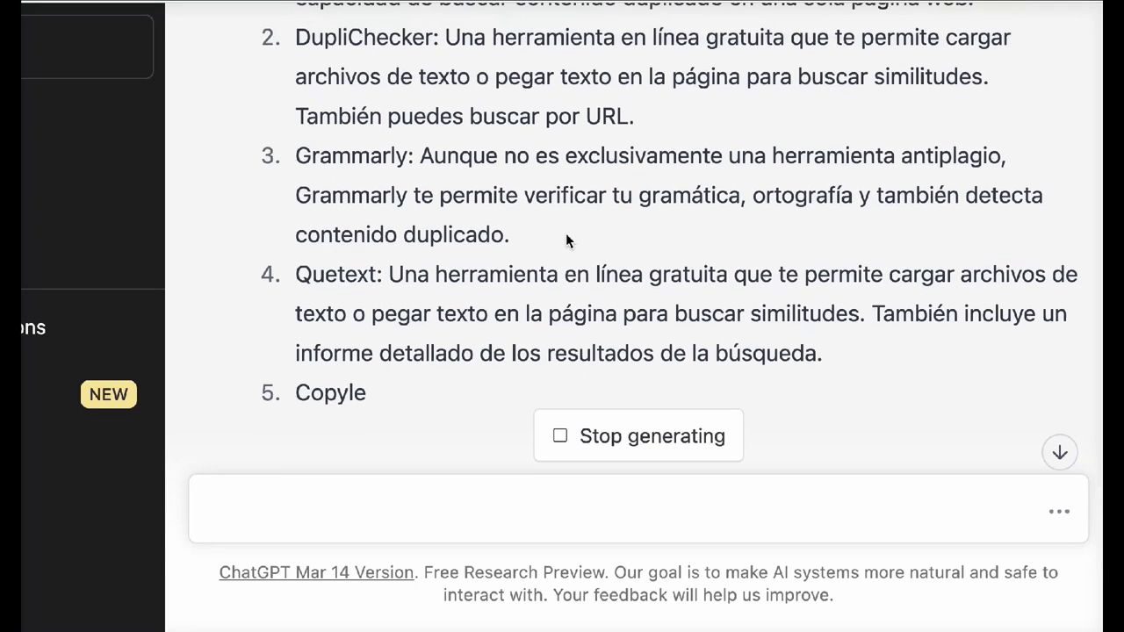
scroll(565, 232, down, 2)
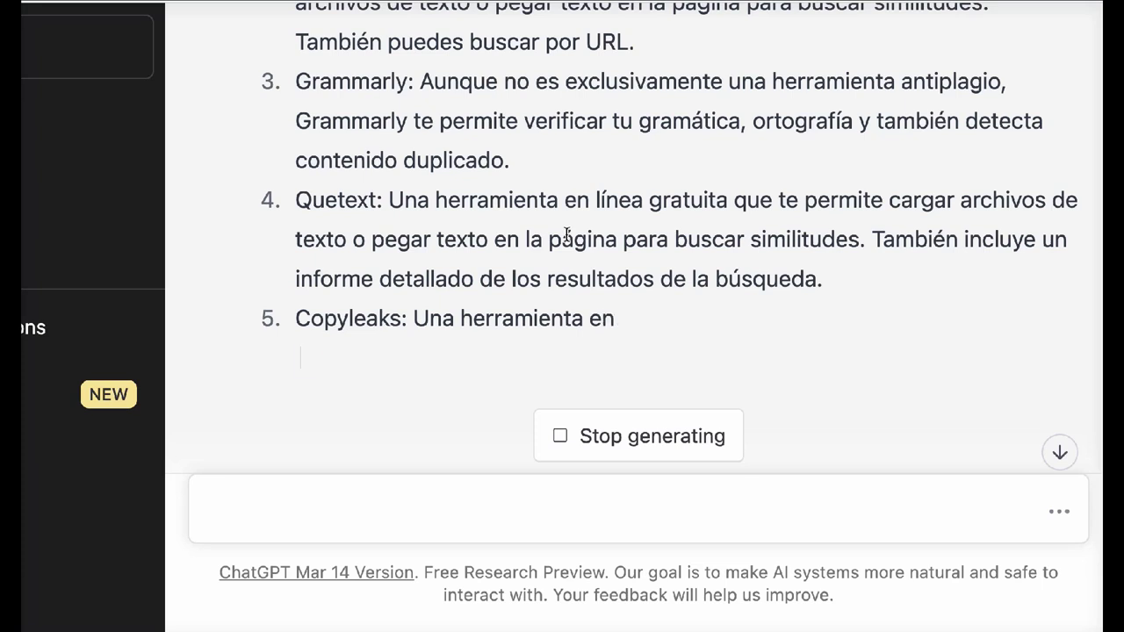
scroll(566, 236, up, 5)
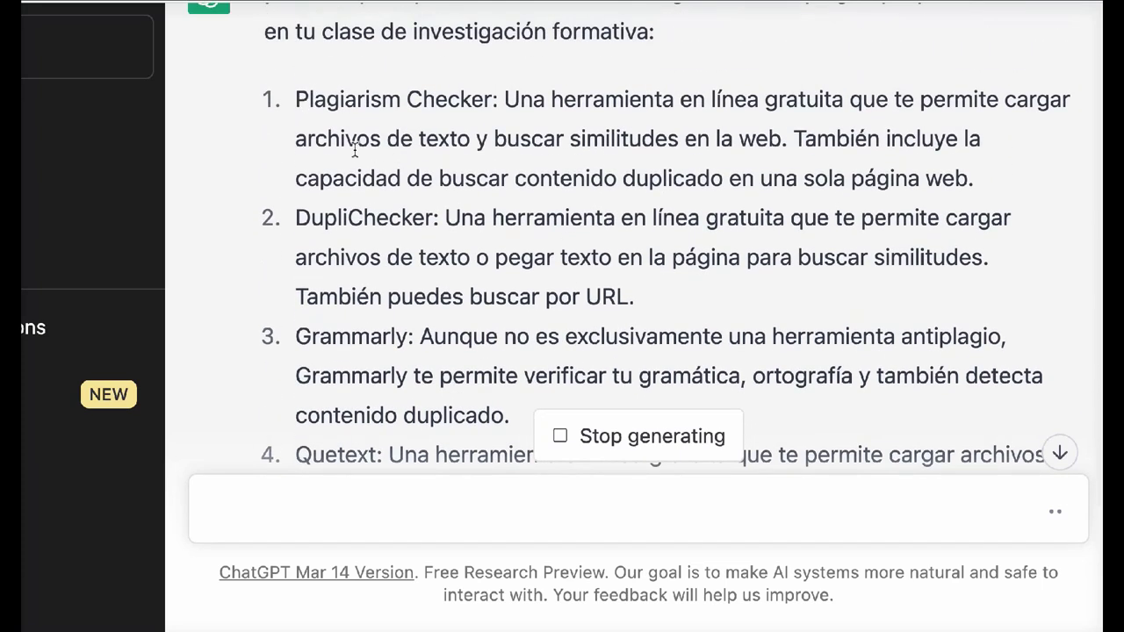
drag(302, 99, 494, 101)
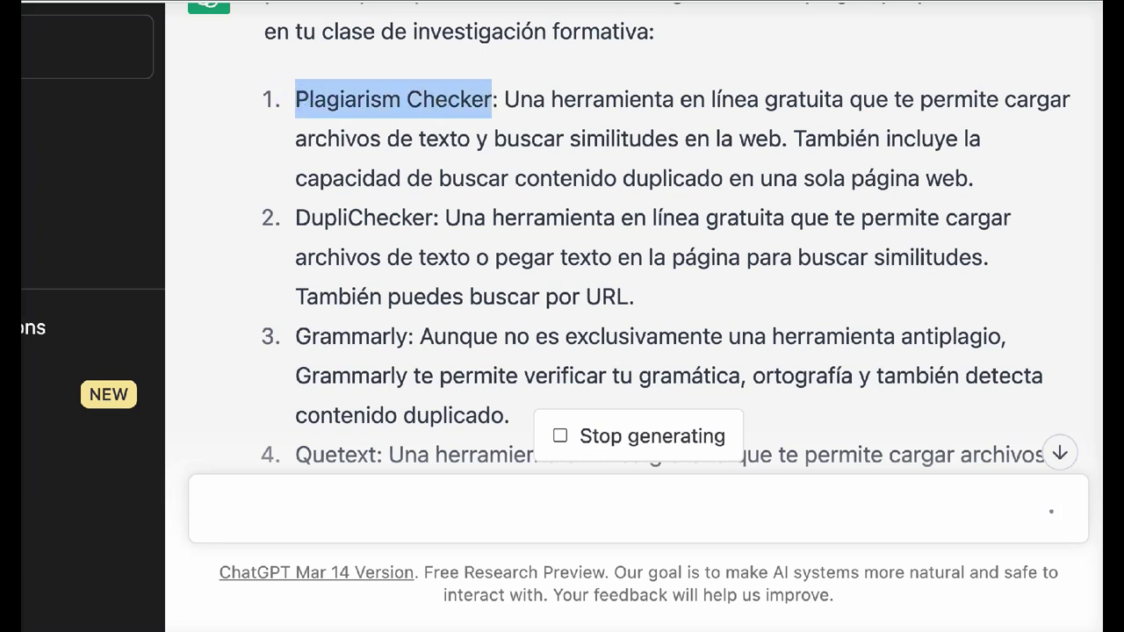
key(ctrl+c)
key(ctrl+t)
key(ctrl+v)
key(Return)
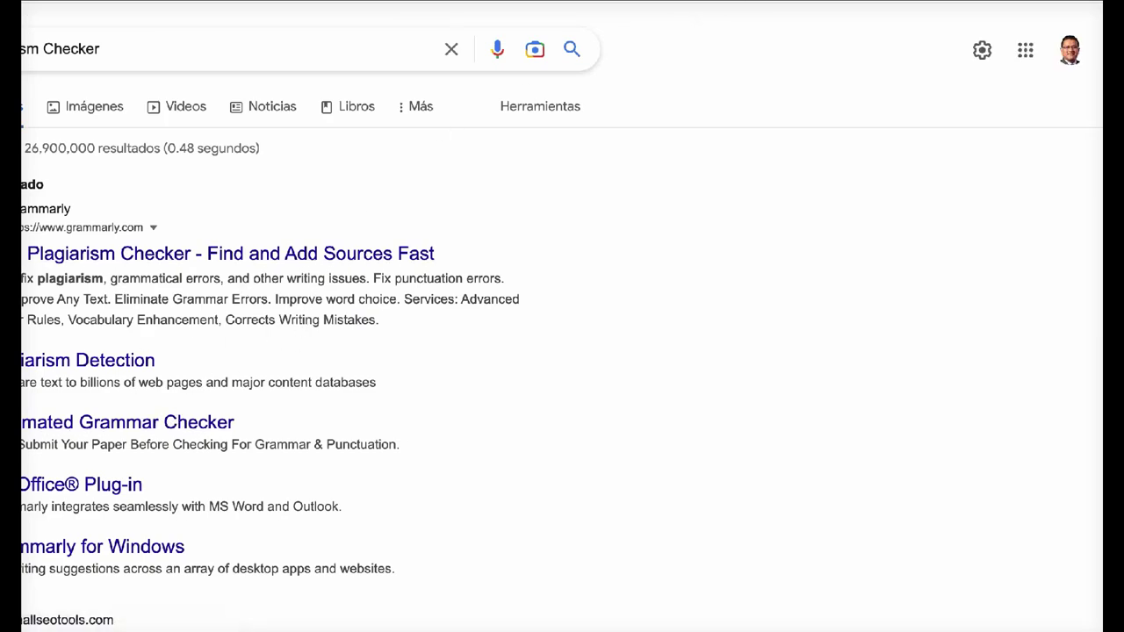
Step: Back in the ChatGPT conversation, edit the antiplagio prompt to append ". Incluir la página web de cada herramienta"
key(ctrl+shift+Tab)
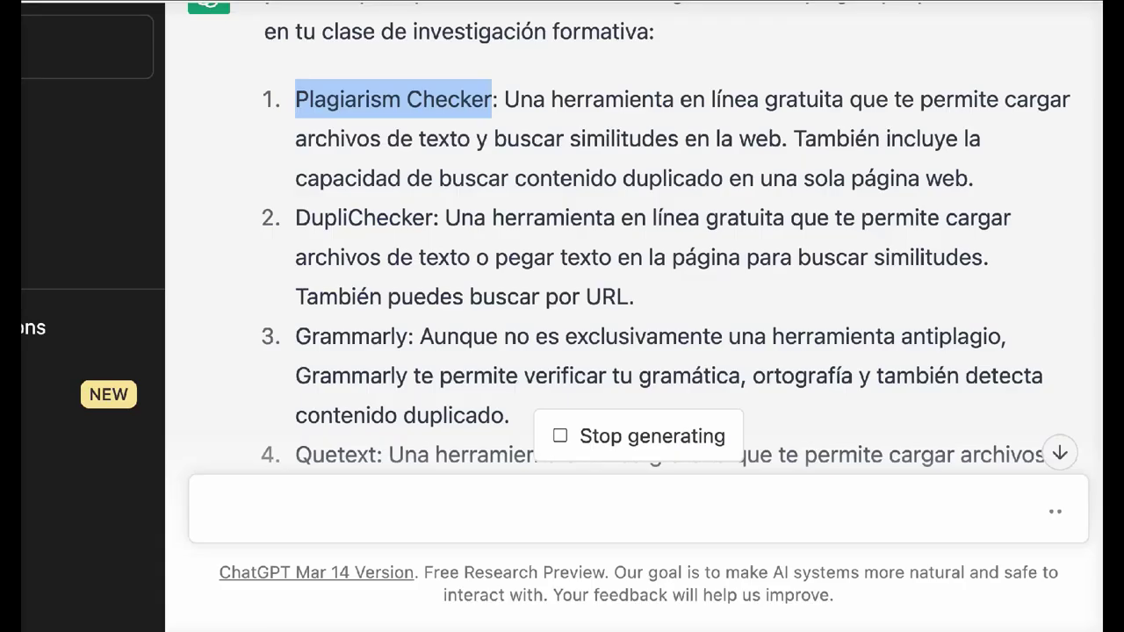
scroll(496, 250, up, 5)
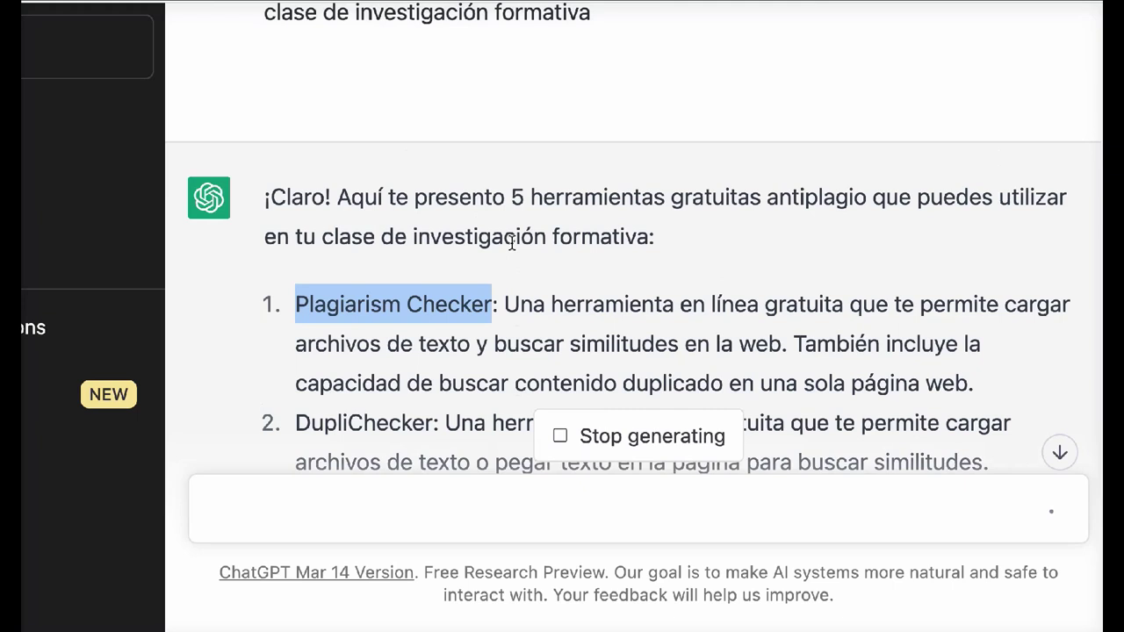
scroll(513, 246, up, 2)
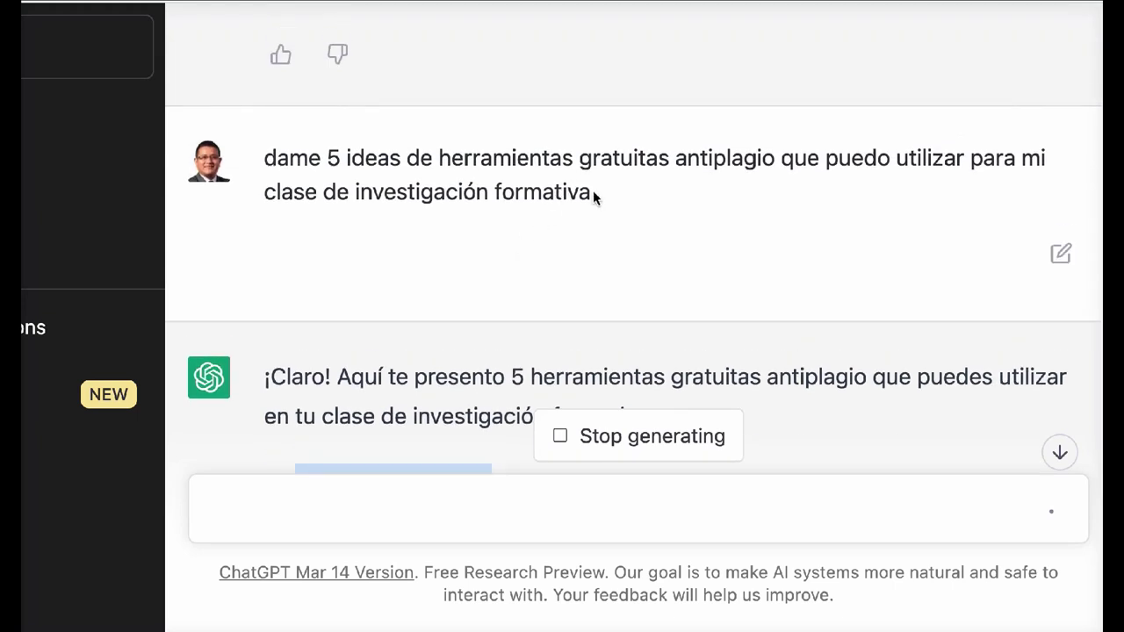
click(1060, 253)
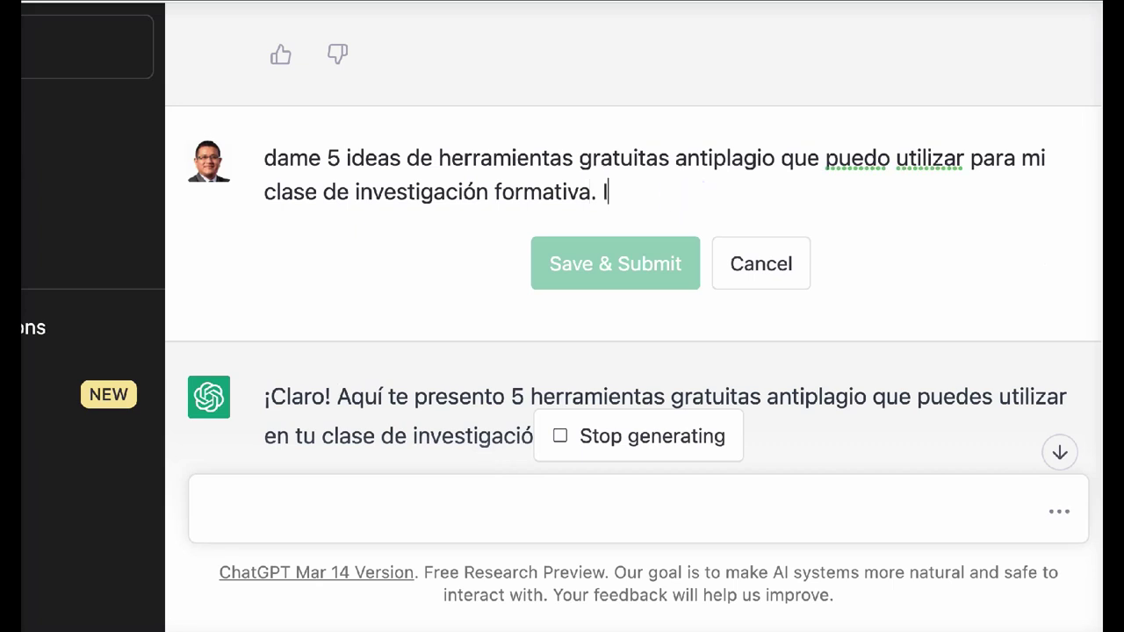
text(. Incluir la página web de cada herramienta)
Step: Stop the response being generated and resubmit the edited prompt
click(600, 261)
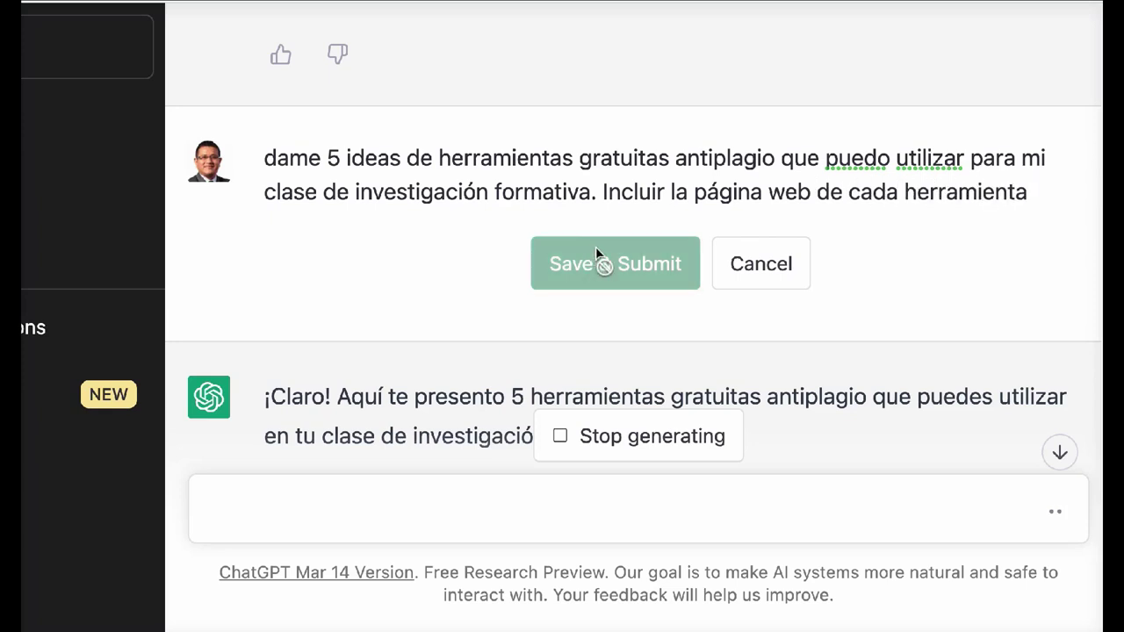
click(645, 449)
click(612, 274)
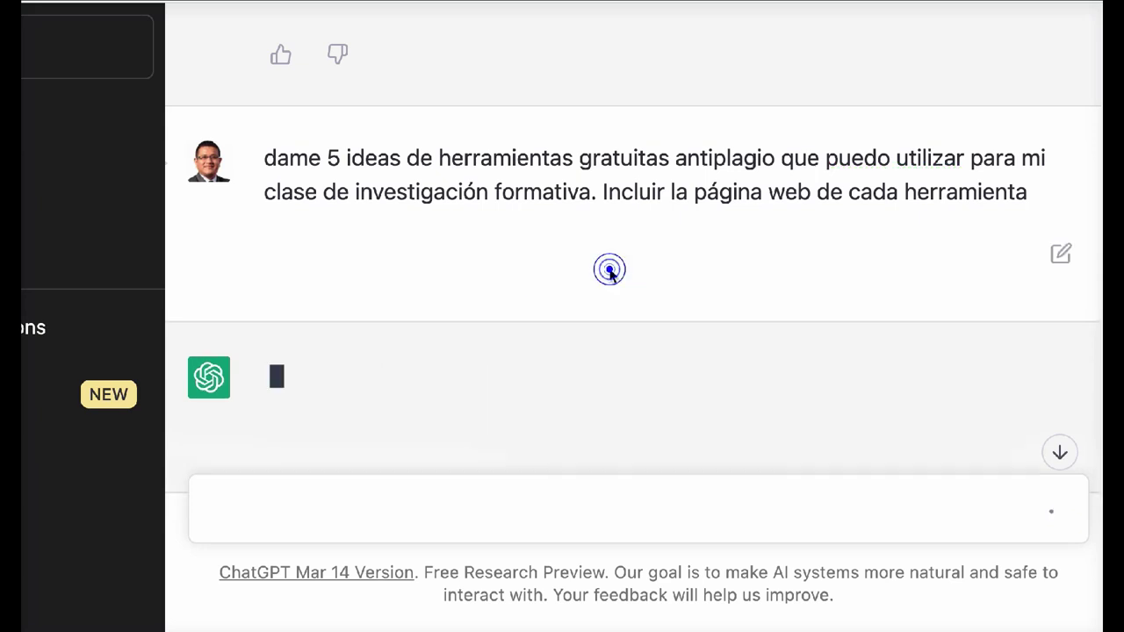
Step: In the Notion page, append ". Incluir la página web de cada herramienta" to the antiplagio prompt under PROMPT 8
triple_click(631, 180)
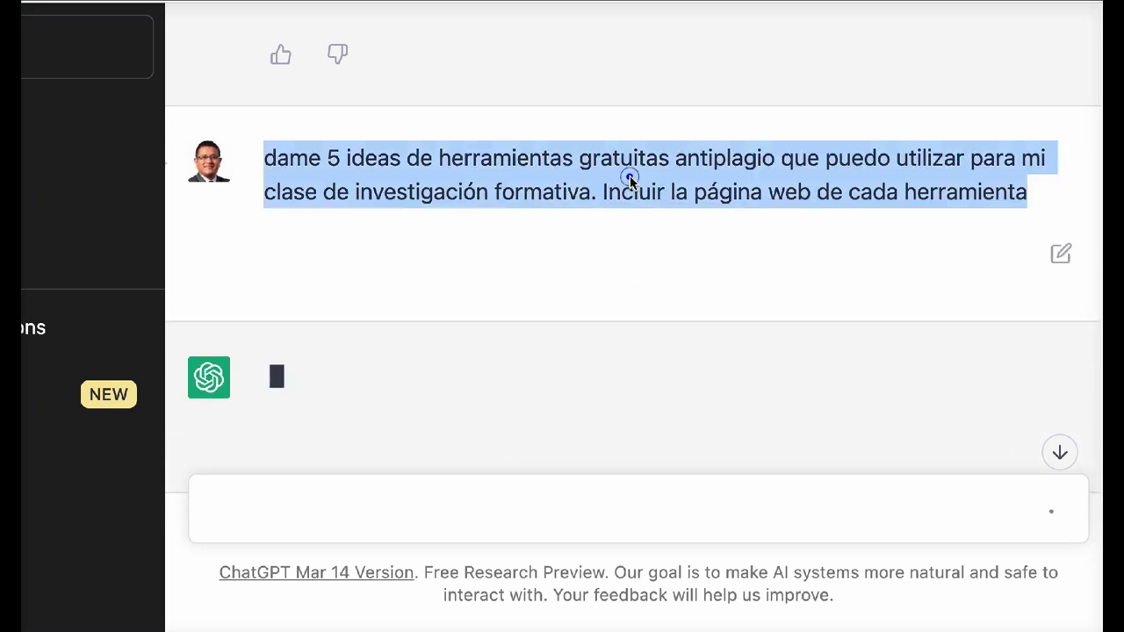
scroll(609, 360, down, 2)
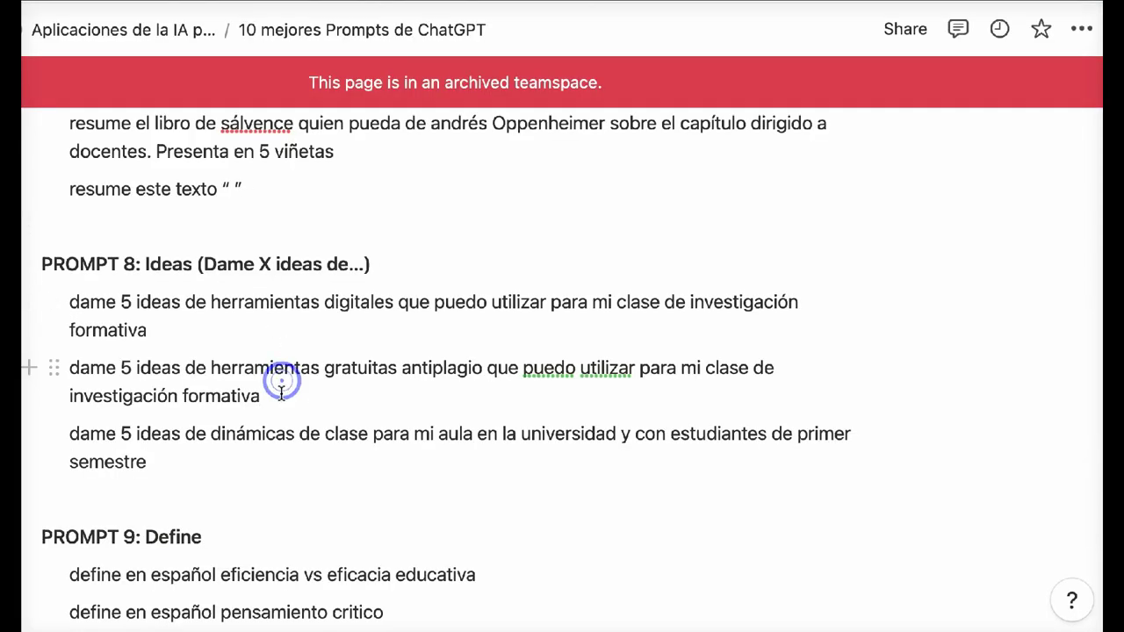
drag(273, 391, 69, 365)
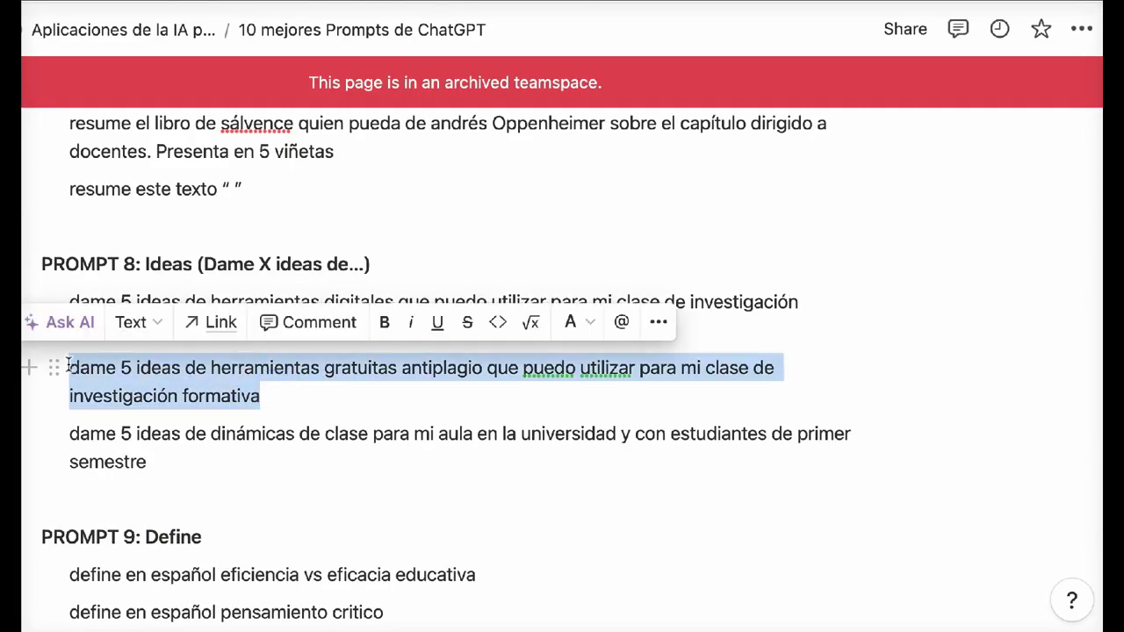
key(Right)
text(. Incluir la página web de cada herramienta)
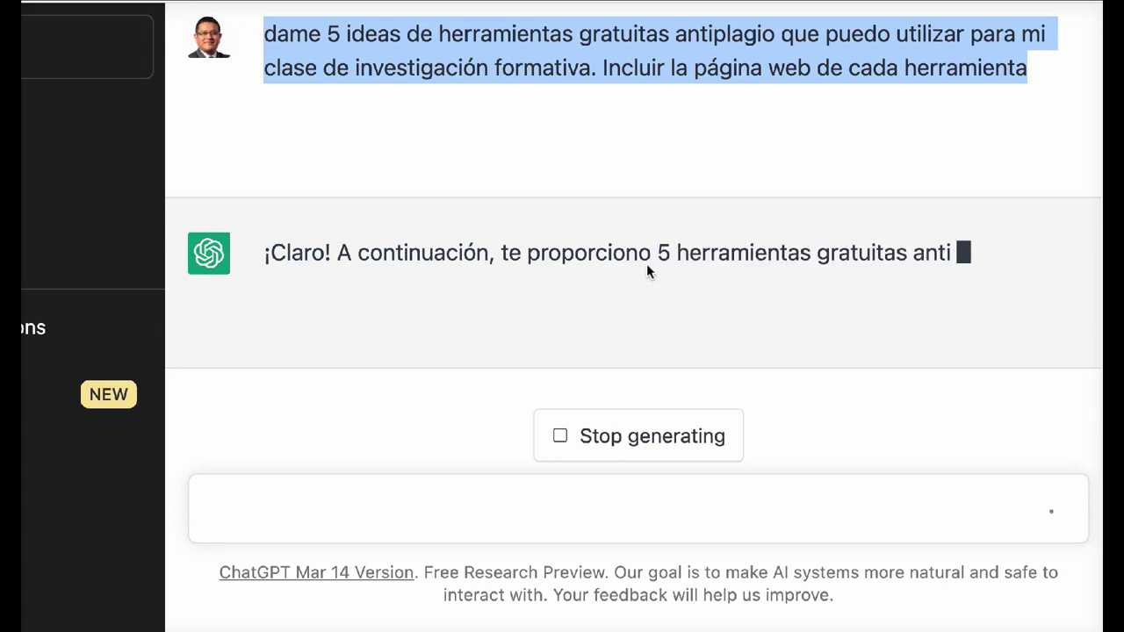
Step: Return to ChatGPT and examine the new response with the web page of each antiplagio tool
scroll(642, 150, up, 1)
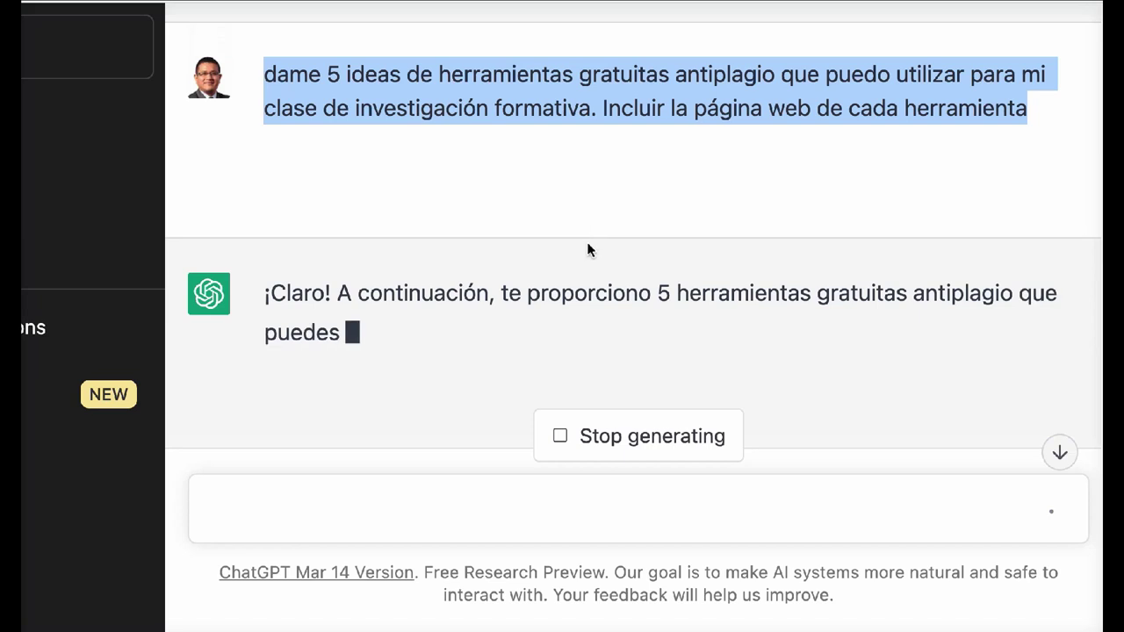
scroll(586, 243, down, 1)
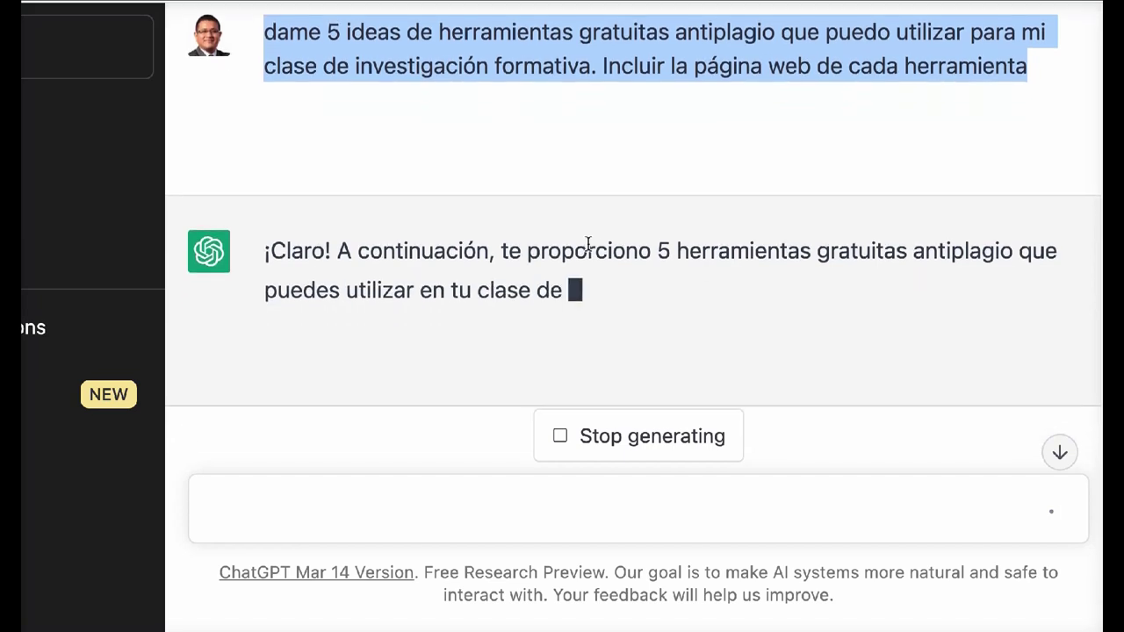
scroll(588, 245, up, 4)
scroll(586, 244, up, 2)
scroll(586, 243, down, 5)
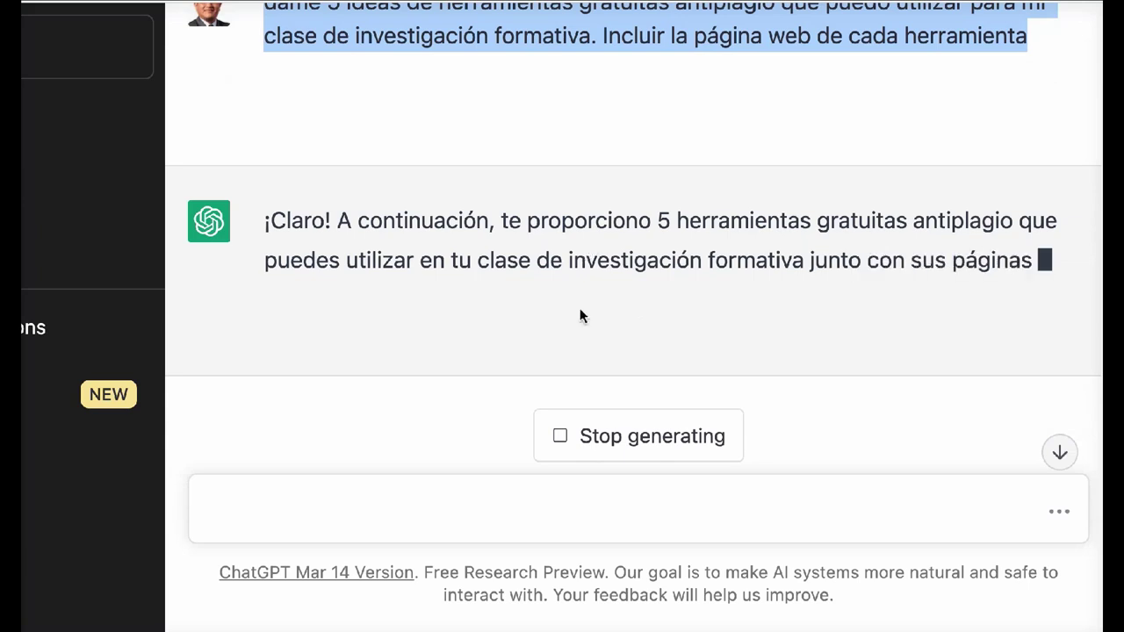
scroll(571, 282, up, 2)
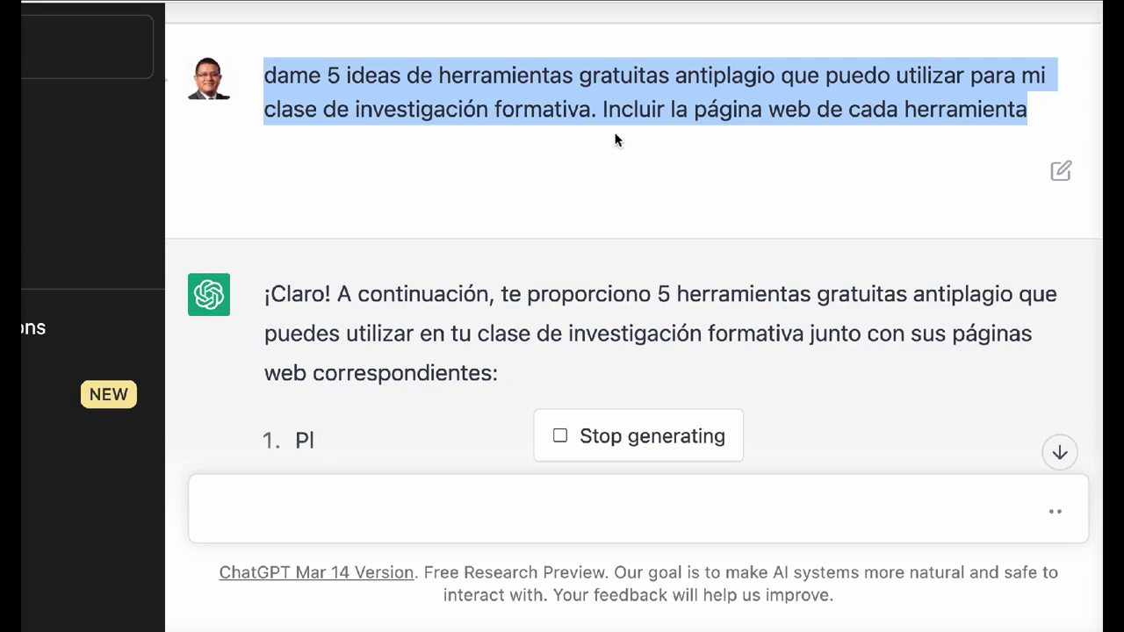
scroll(553, 181, down, 3)
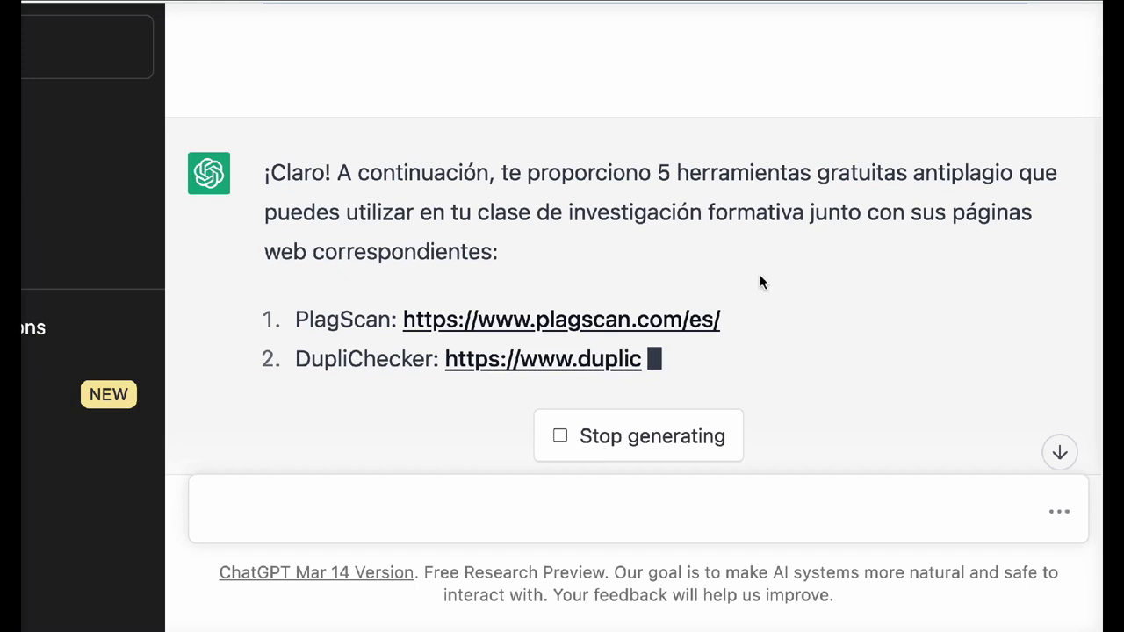
Step: Stop the response being generated and resubmit the antiplagio prompt with "y una breve descripción" appended
click(657, 418)
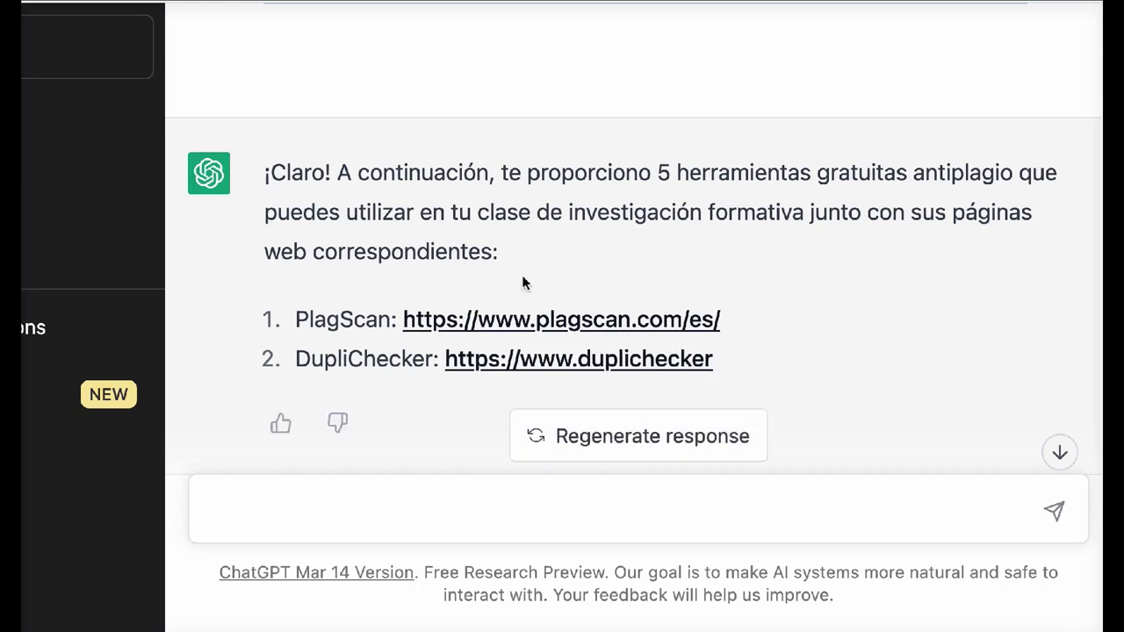
scroll(962, 264, up, 3)
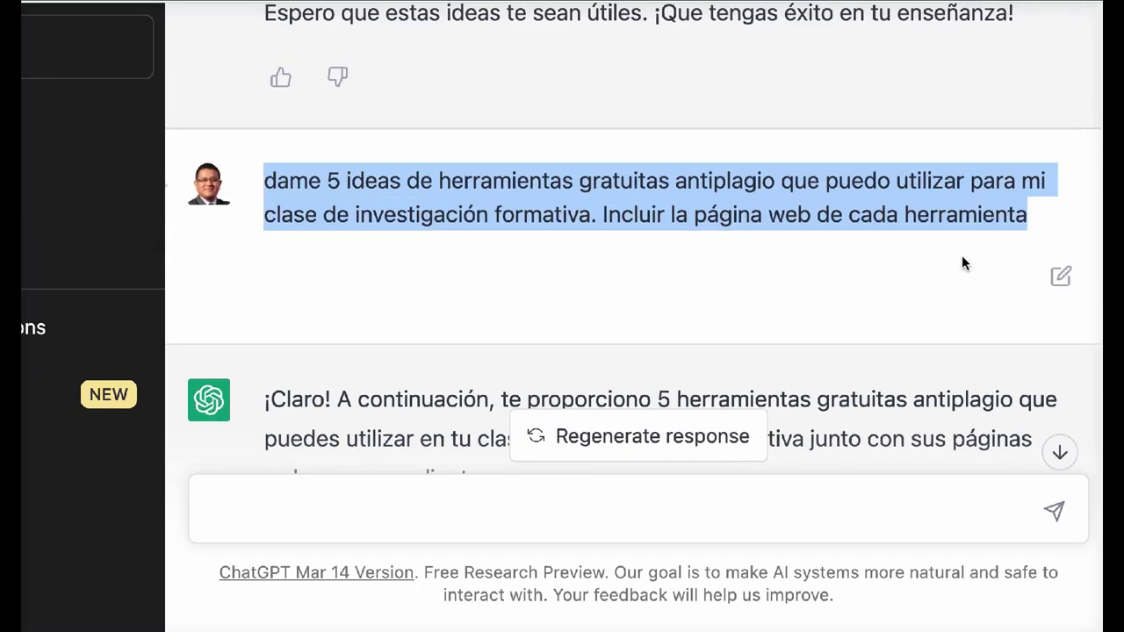
click(1056, 281)
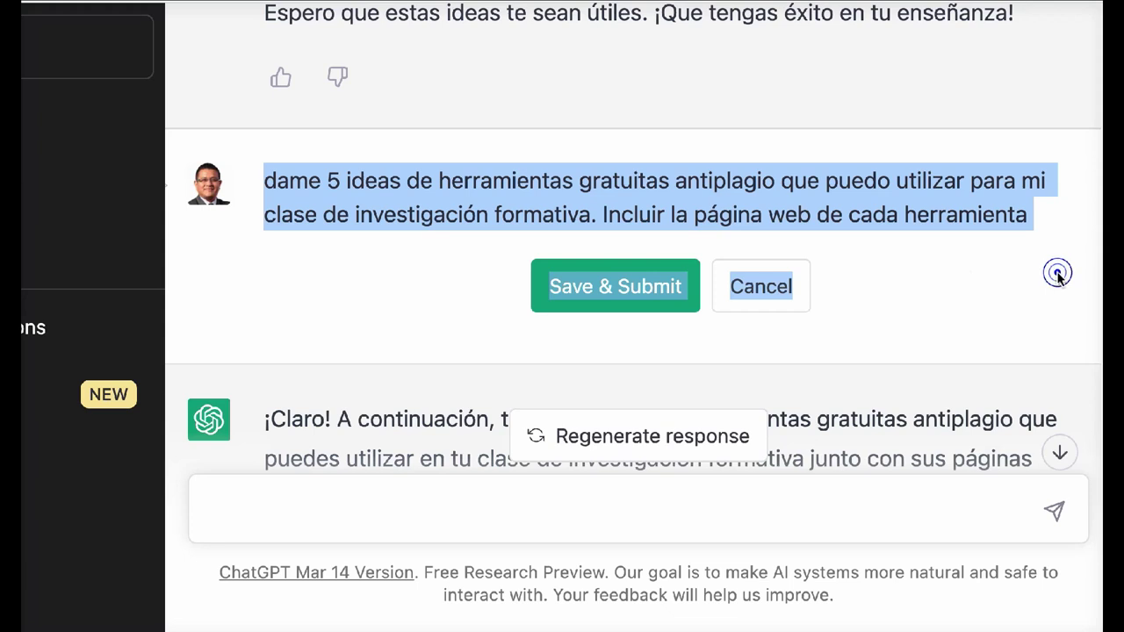
click(760, 230)
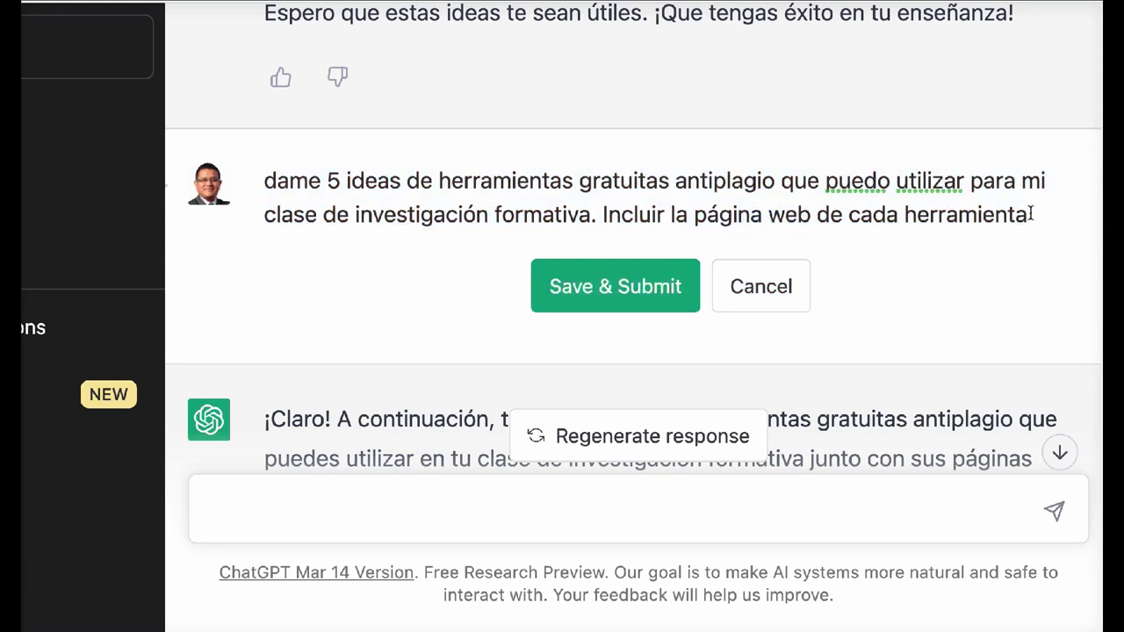
text(y una b)
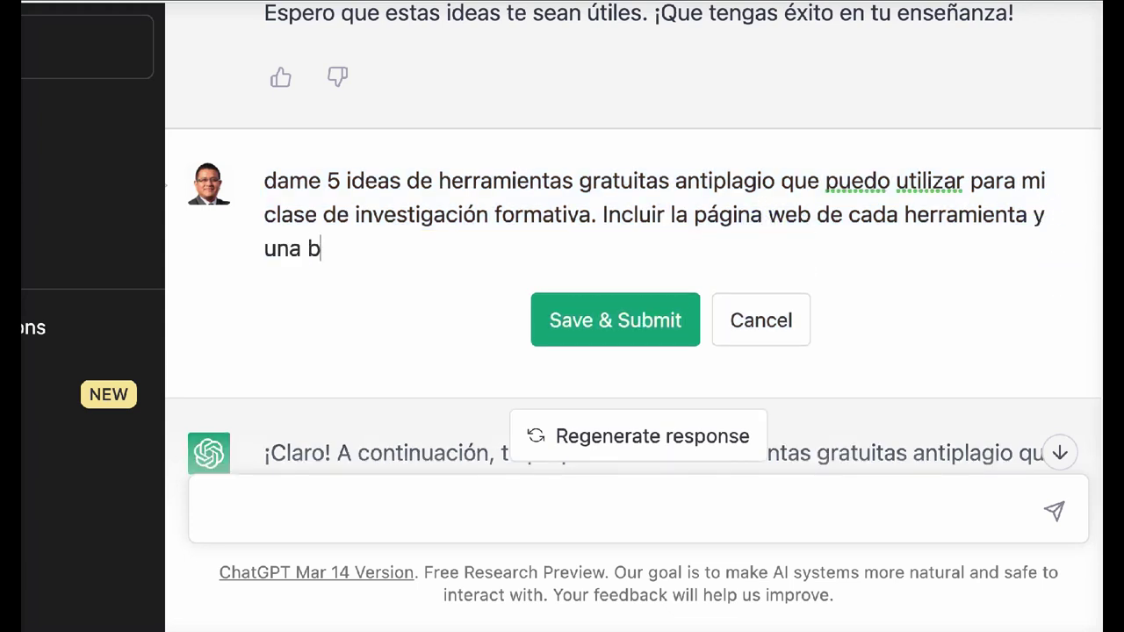
text(reve descripcion)
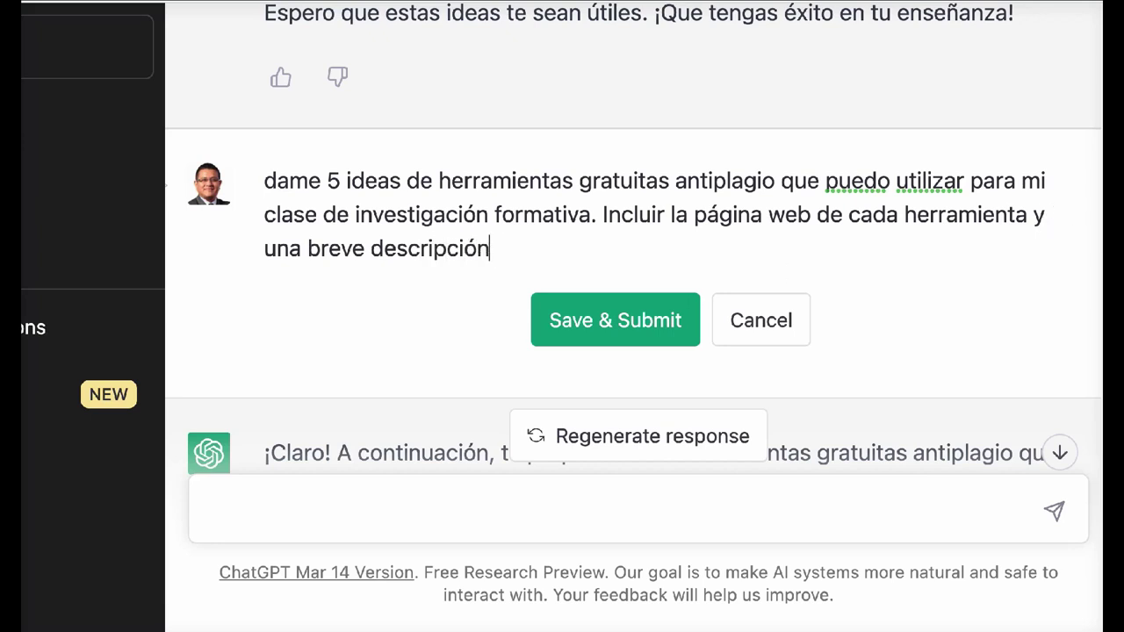
triple_click(516, 249)
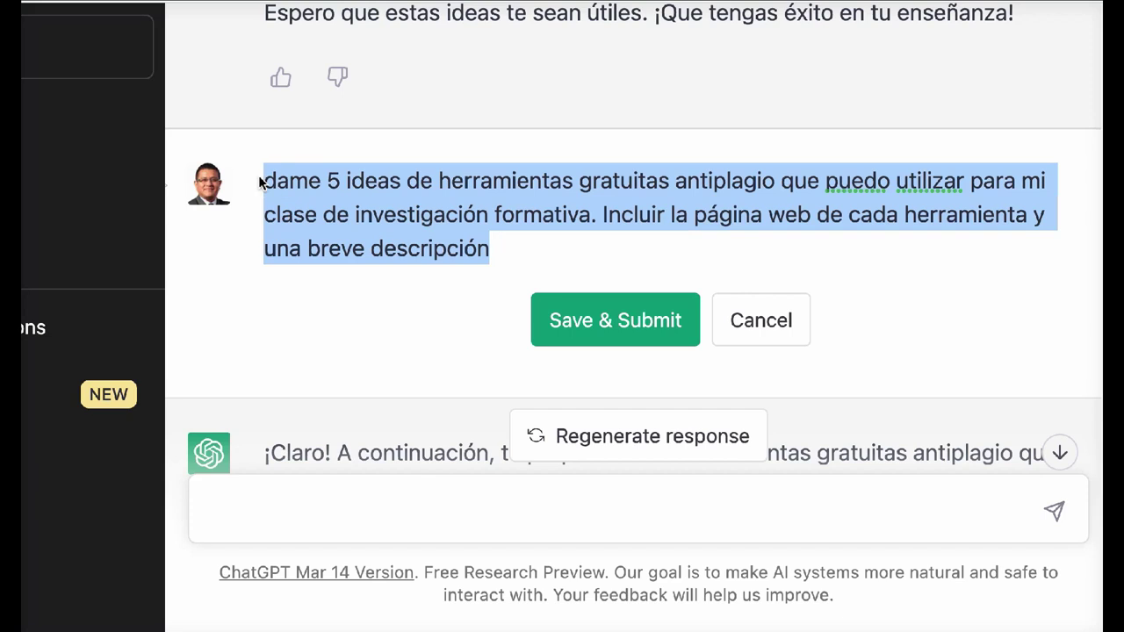
click(565, 322)
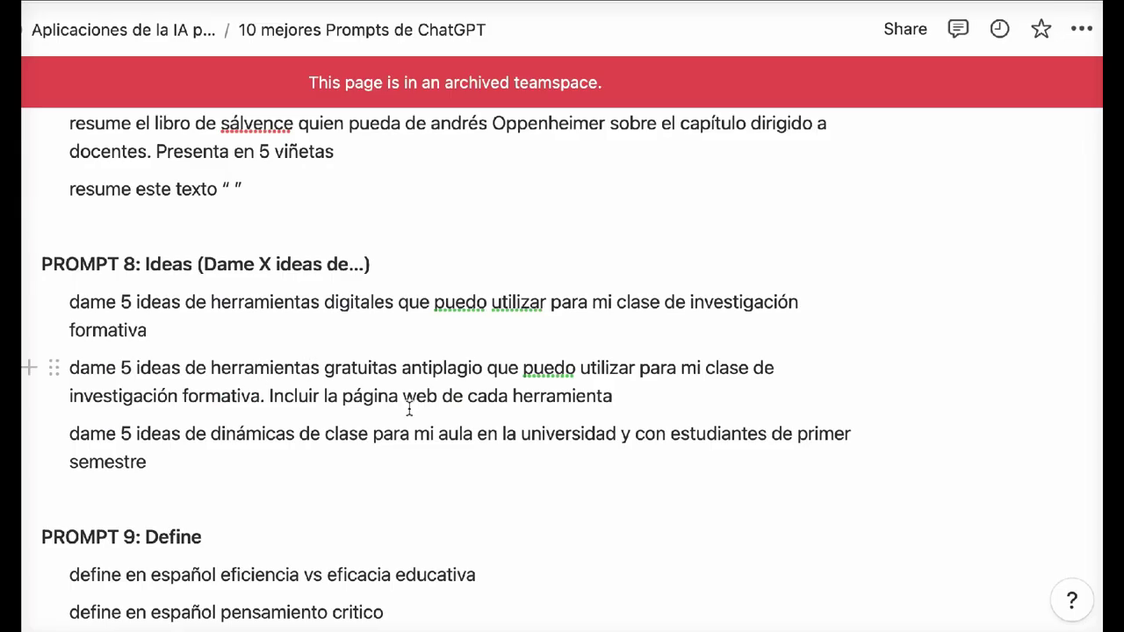
Step: In the Notion page, append "y una breve descripción" to the antiplagio prompt under PROMPT 8
drag(623, 399, 79, 360)
key(Right)
text(y una breve descripción)
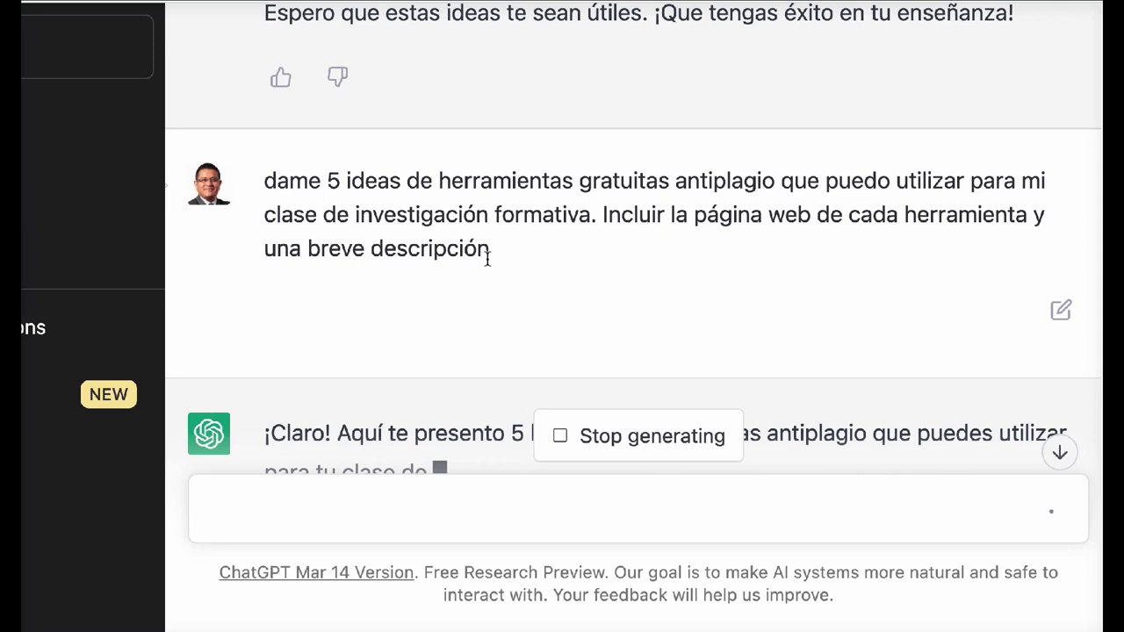
Step: Return to ChatGPT and examine the new response with the web page and description of each antiplagio tool
scroll(488, 261, down, 2)
scroll(488, 261, down, 2)
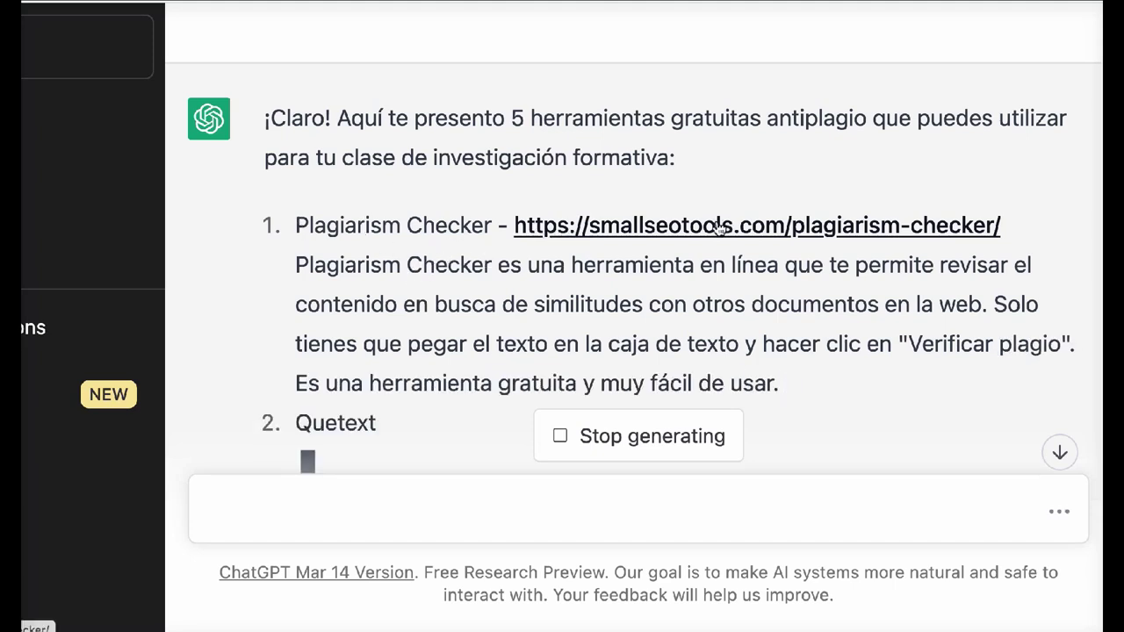
drag(296, 265, 500, 304)
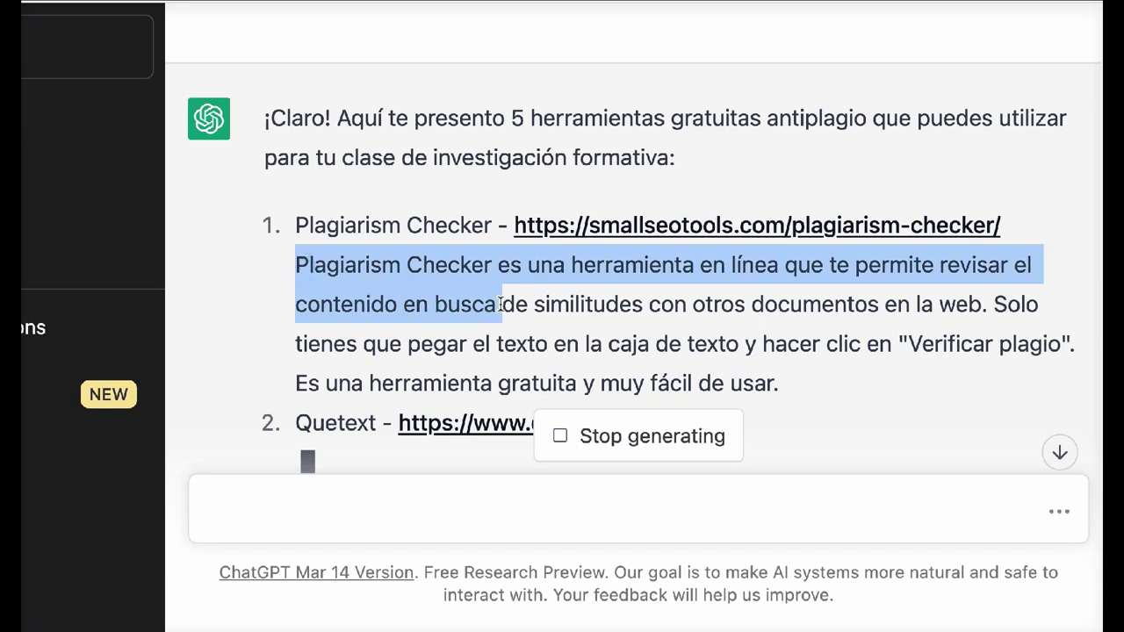
click(549, 307)
scroll(548, 308, down, 2)
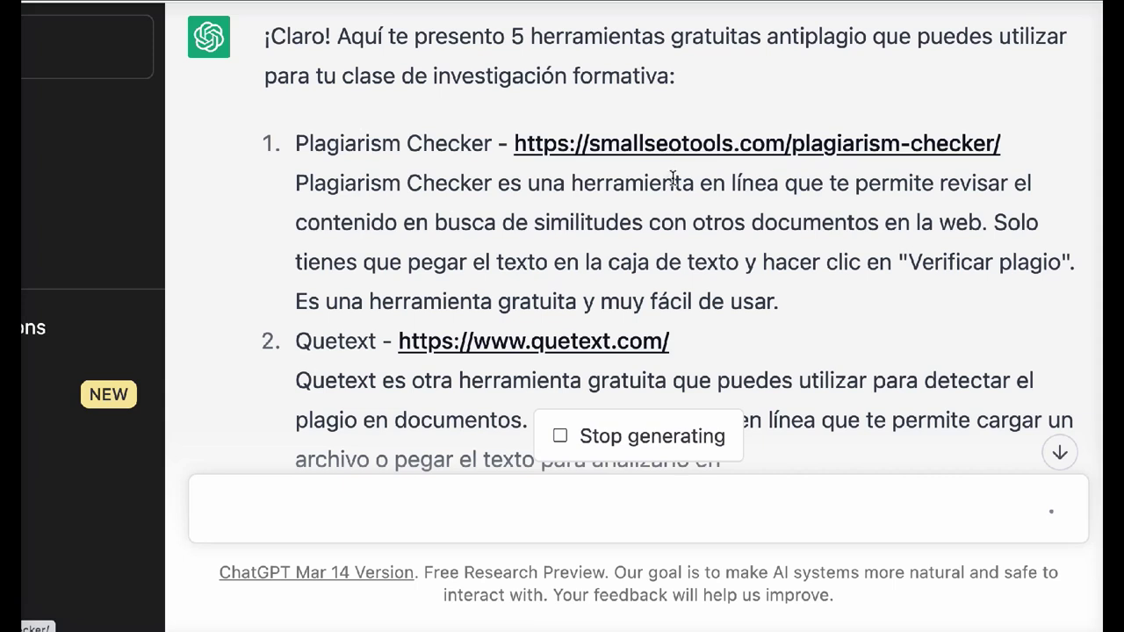
scroll(672, 176, down, 1)
scroll(672, 176, down, 1)
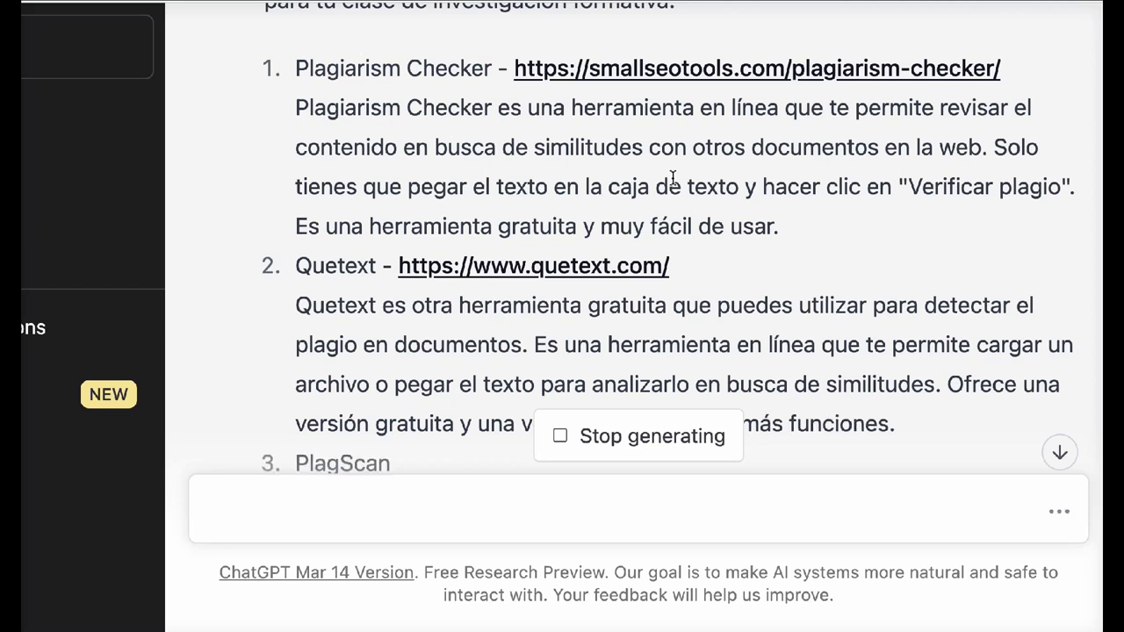
scroll(720, 236, up, 10)
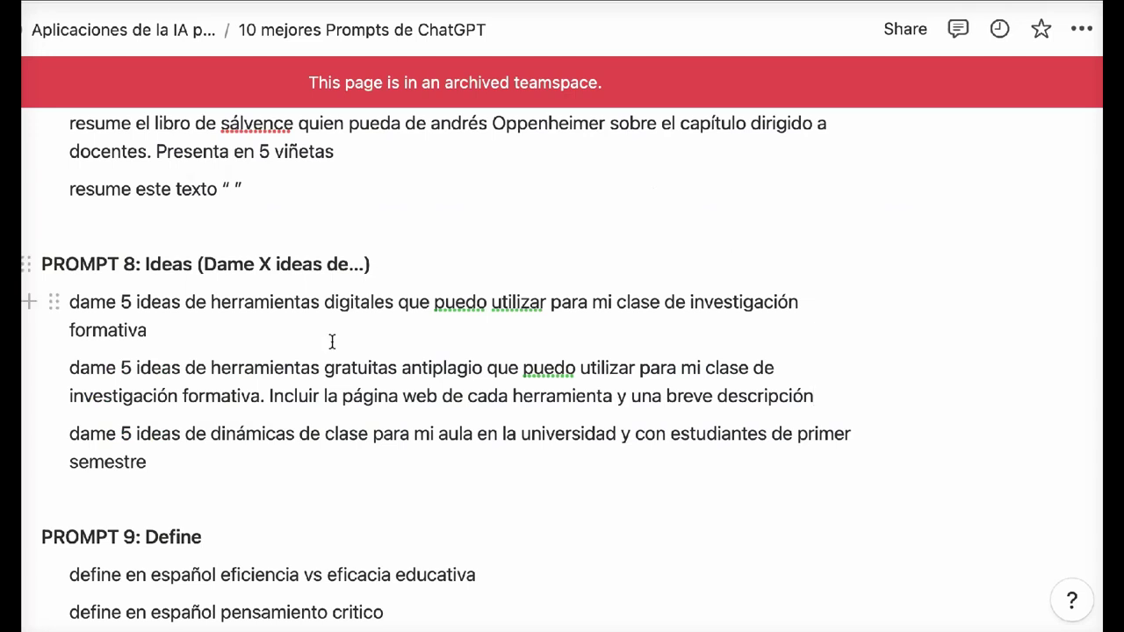
Step: In the Notion page, highlight the prompt about class dynamics for first-semester university students under PROMPT 8
scroll(332, 341, down, 2)
scroll(332, 342, up, 2)
scroll(332, 342, down, 1)
triple_click(173, 423)
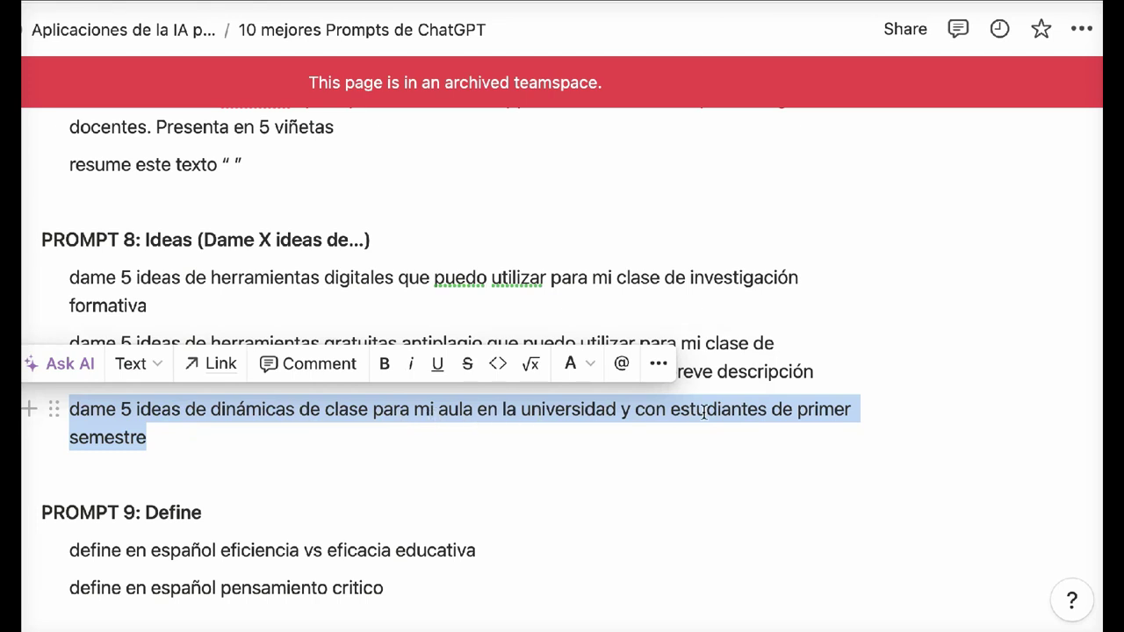
Step: Switch to ChatGPT and find the earlier prompt asking for 5 ideas of class dynamics for first-semester students
key(alt+Tab)
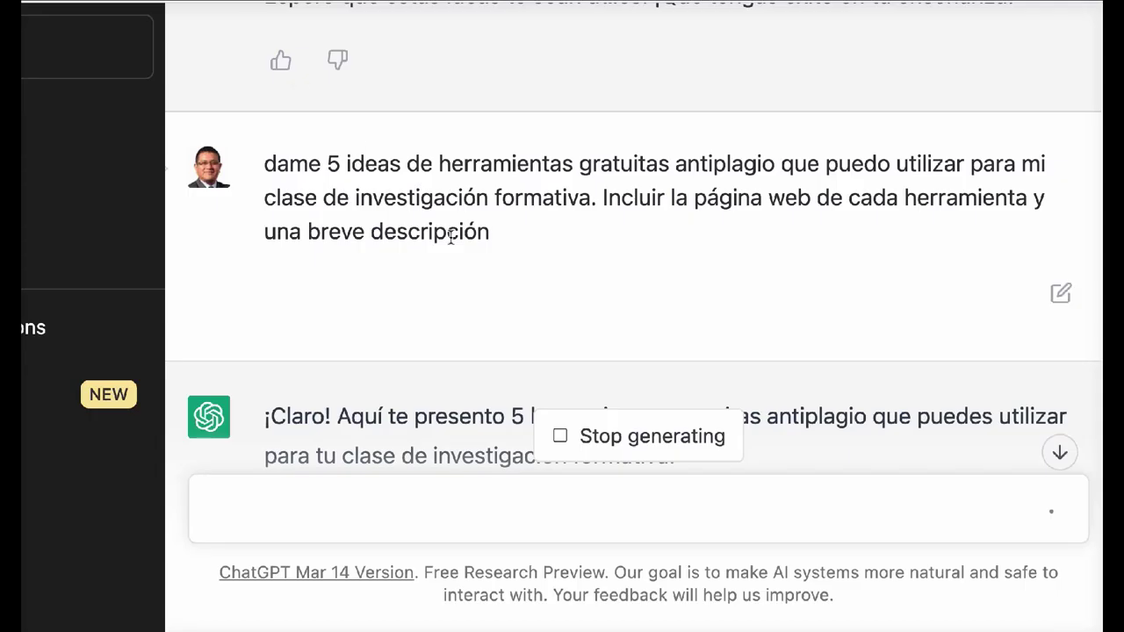
scroll(451, 236, up, 15)
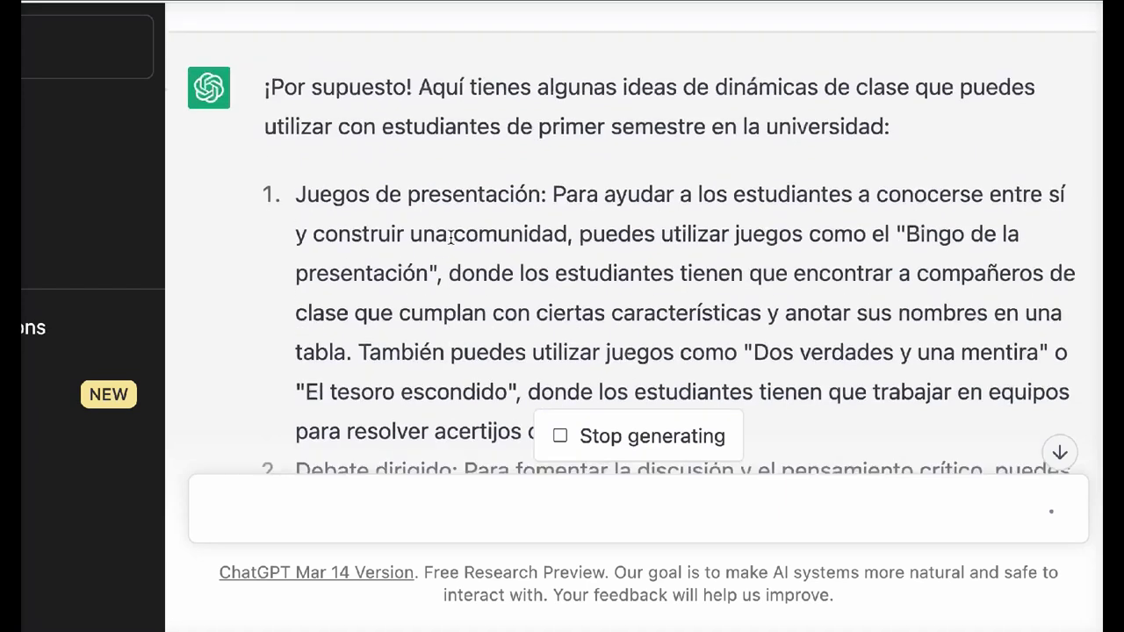
scroll(450, 235, up, 3)
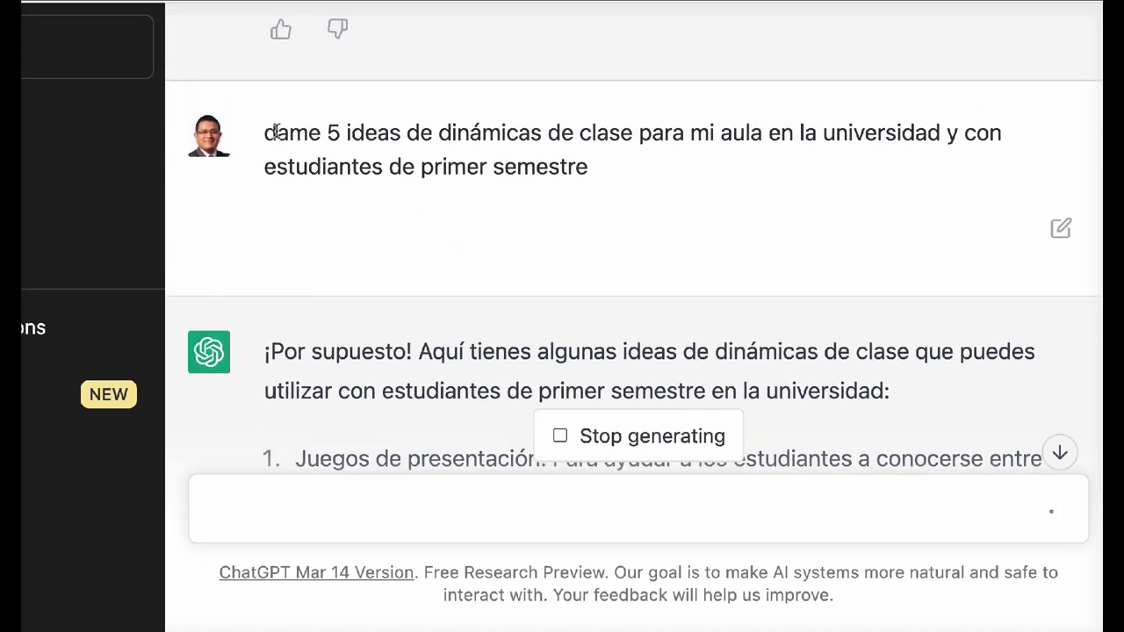
drag(263, 132, 567, 170)
click(567, 171)
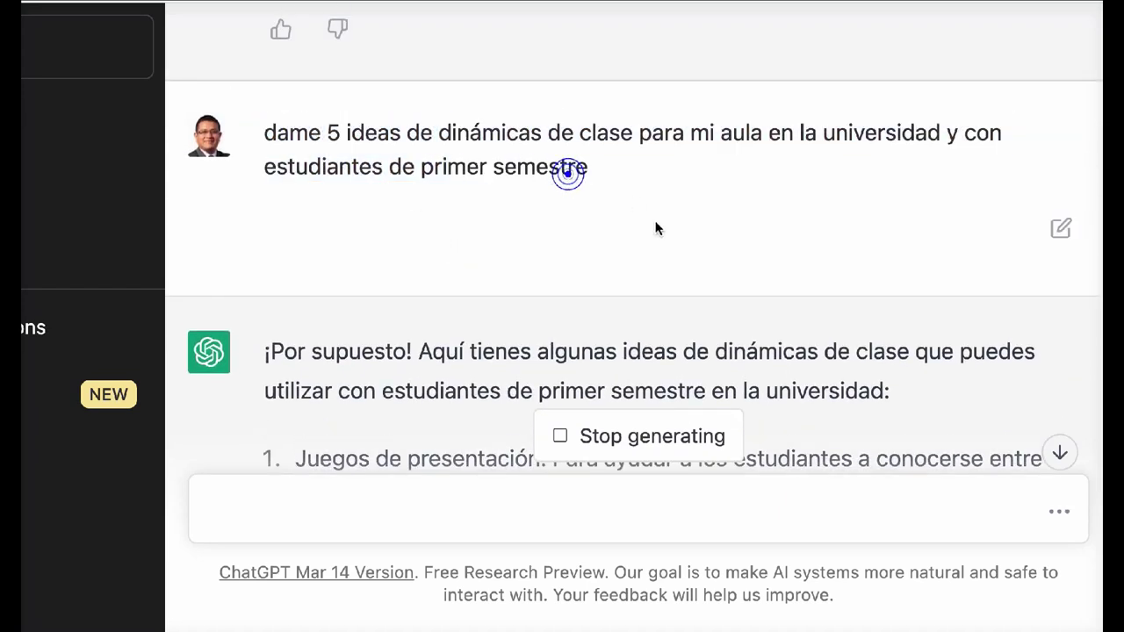
Step: Examine the suggested class dynamics in the response, highlighting the "Debate dirigido" idea
scroll(655, 228, down, 1)
scroll(655, 228, down, 7)
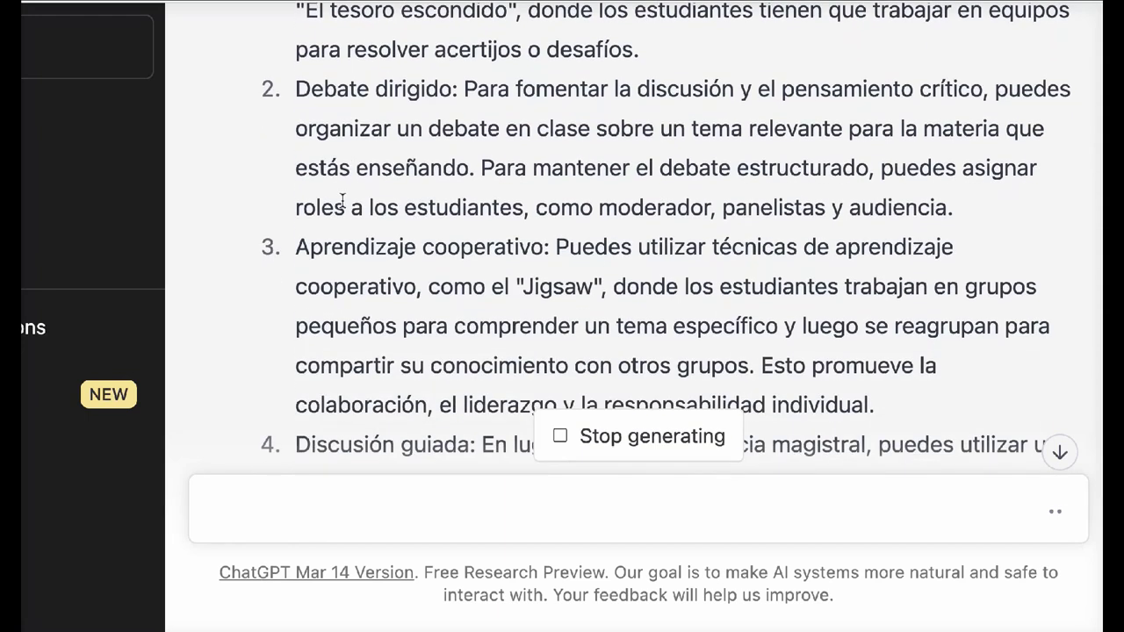
drag(295, 88, 971, 199)
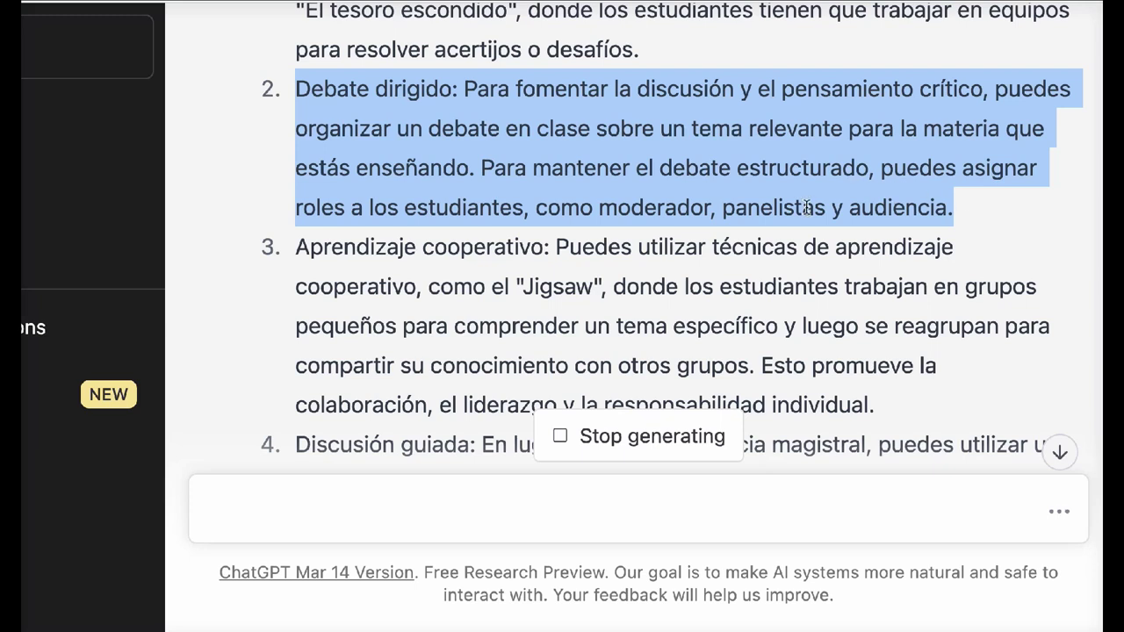
scroll(619, 175, up, 1)
scroll(619, 175, up, 1)
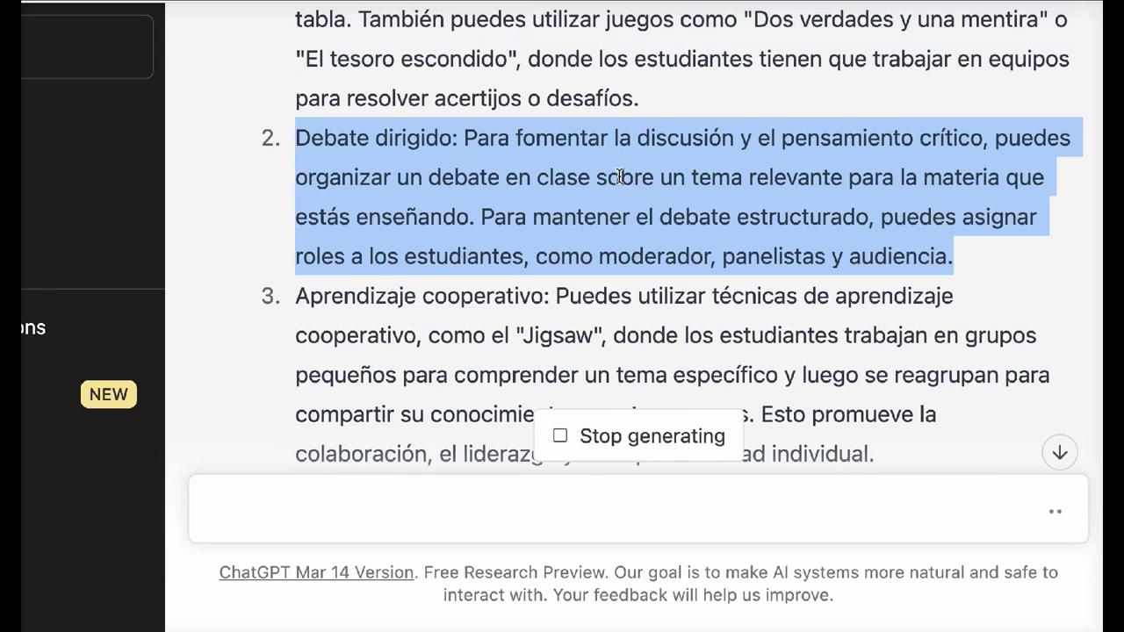
scroll(619, 175, up, 6)
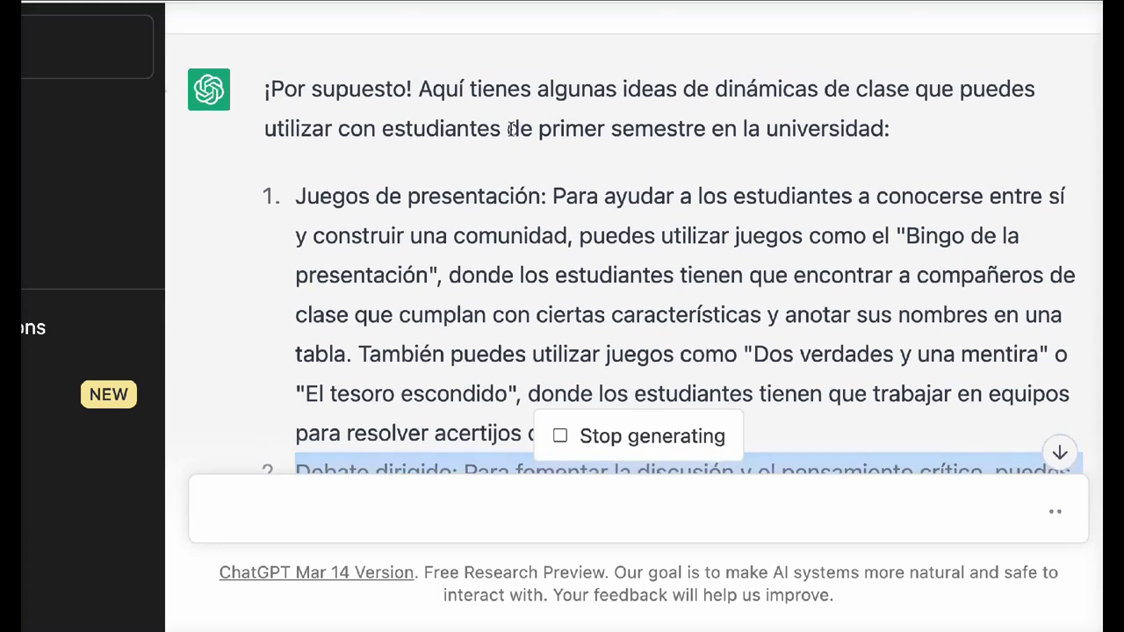
scroll(510, 129, down, 5)
scroll(510, 129, down, 4)
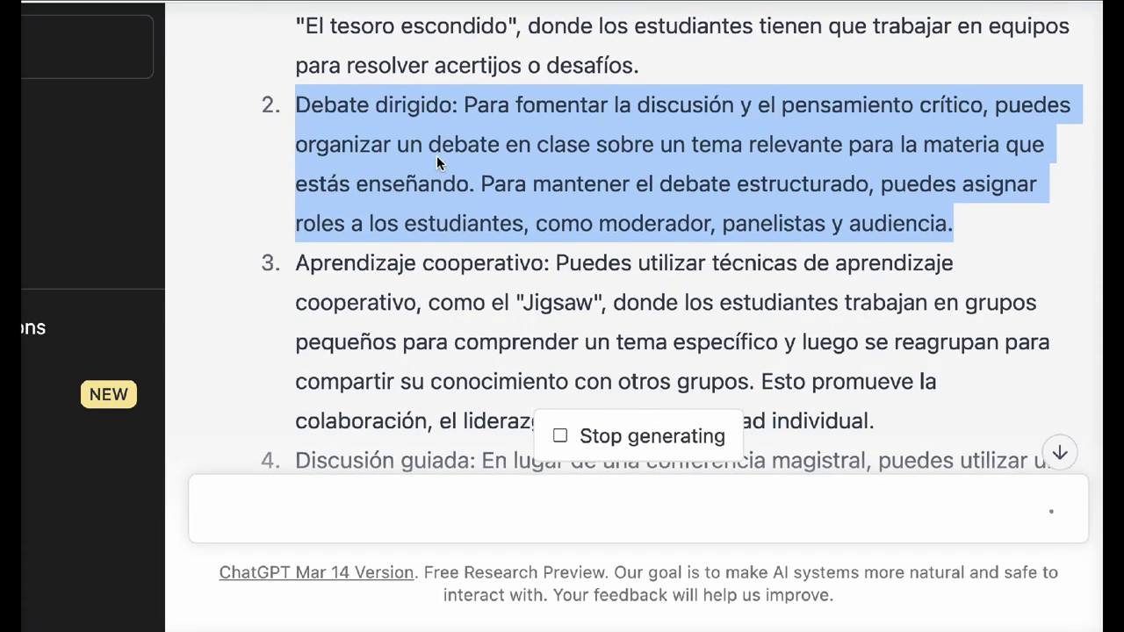
scroll(436, 156, down, 2)
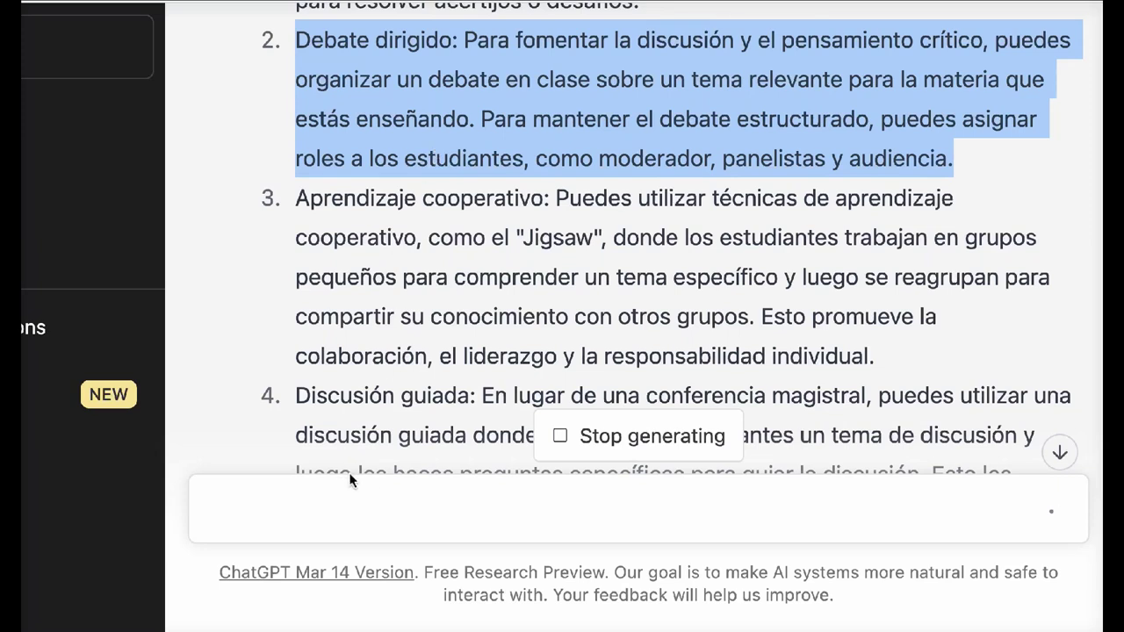
Step: Write the follow-up message "Elabora una lista de pasos para aplicar en el aula el deba" about the guided debate
click(363, 502)
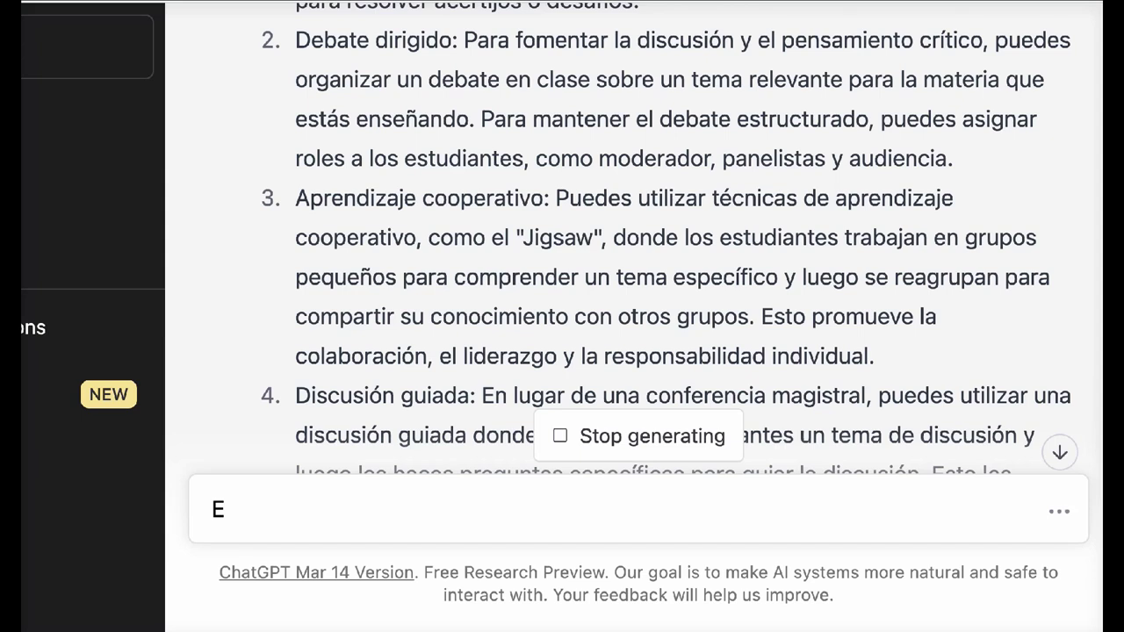
text(Elabro)
text(a una lista )
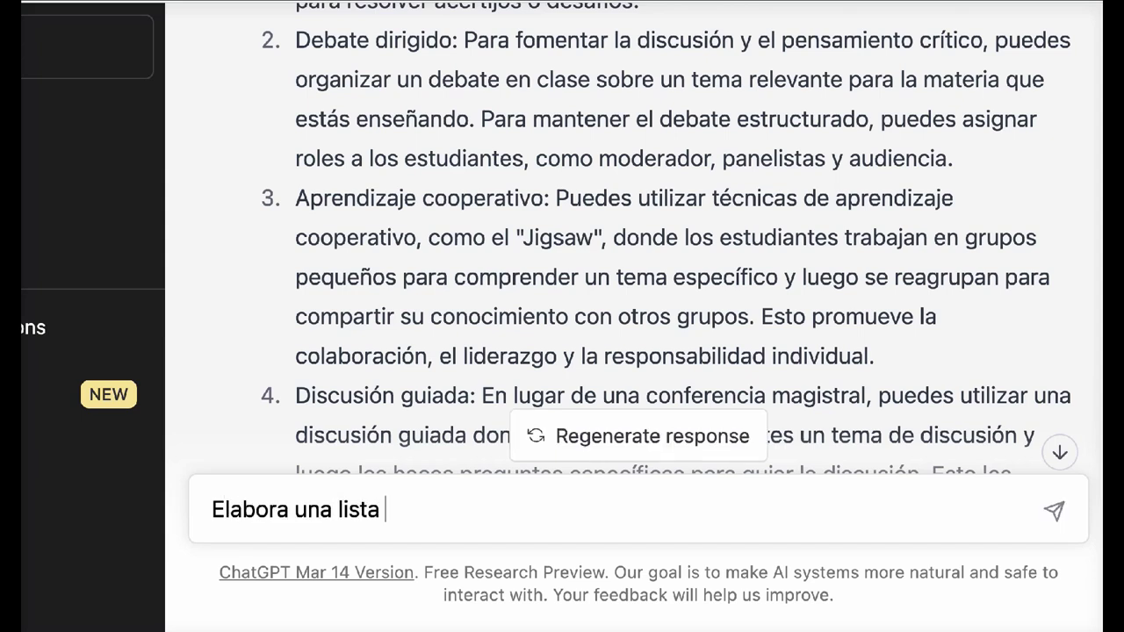
text(de pasos para aplicar en el aula)
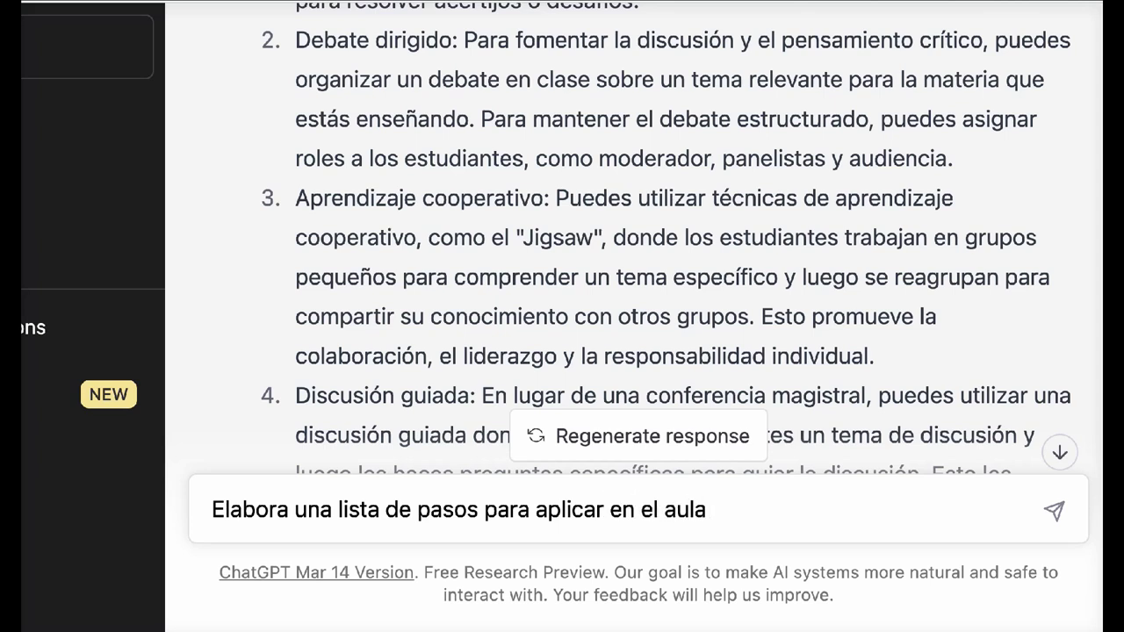
text( el deba)
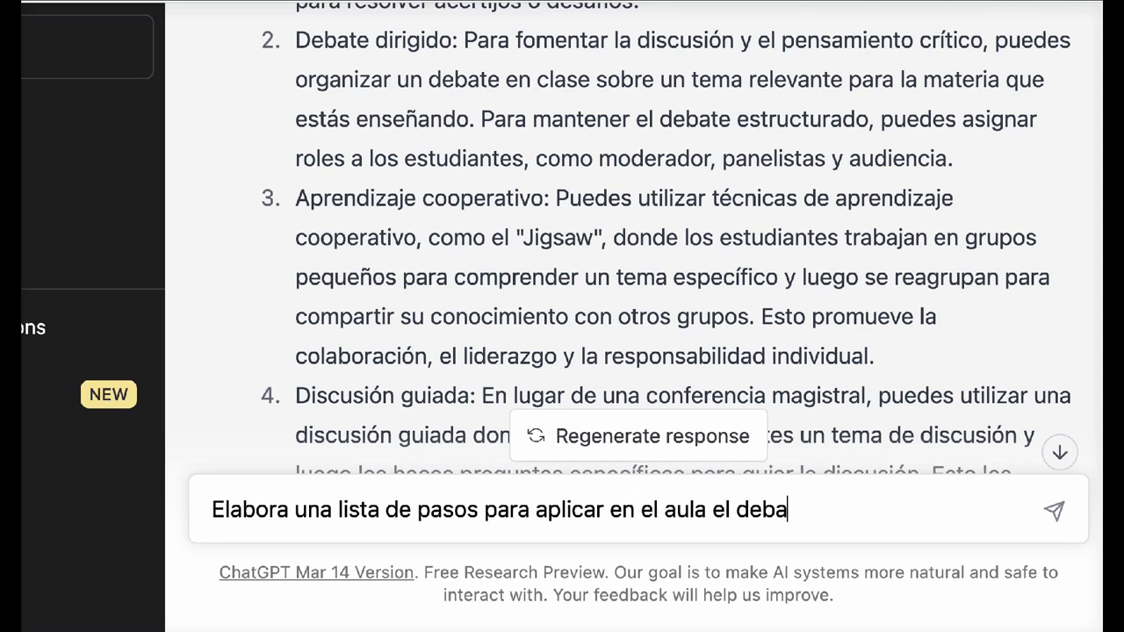